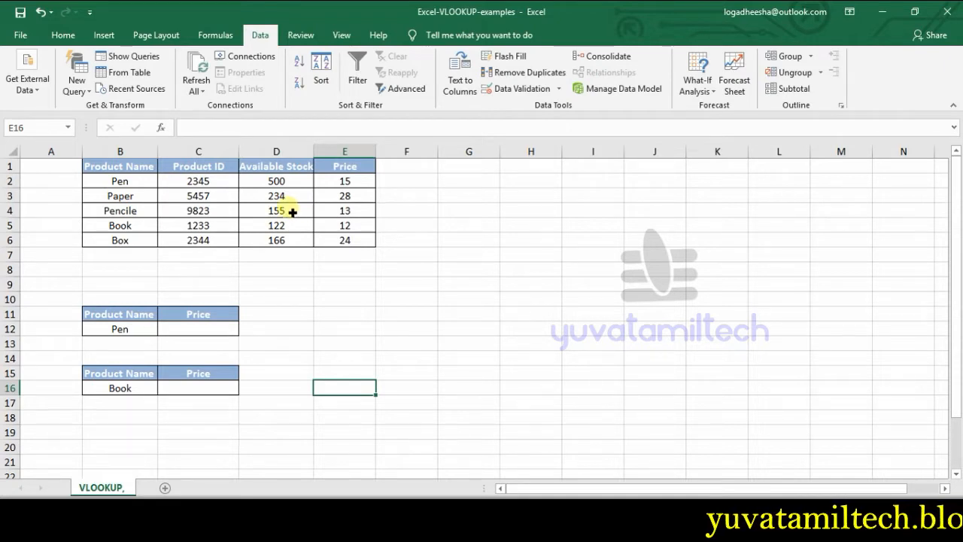
Step: Examine the product names and prices in the main table alongside the Product Name and Price lookup cells in rows 11 and 12
click(139, 335)
click(143, 317)
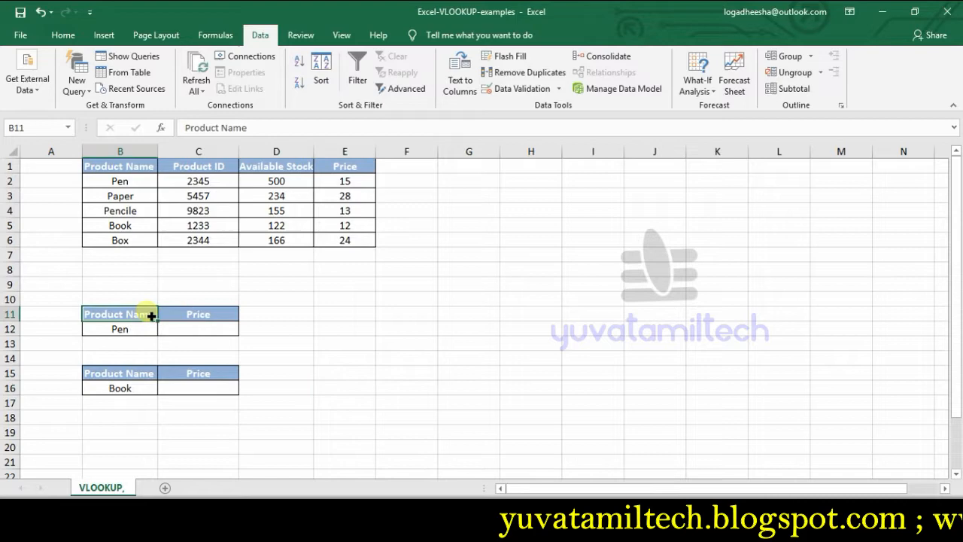
click(202, 315)
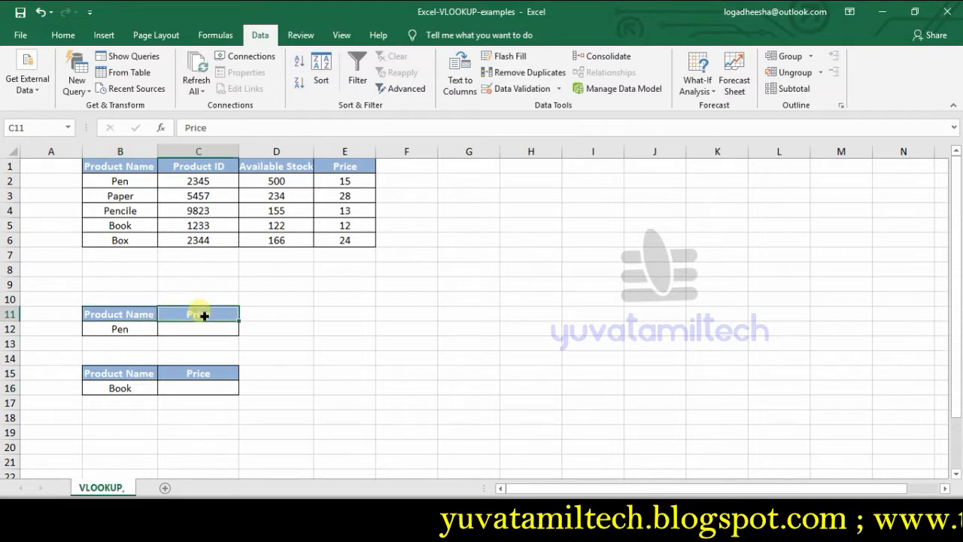
click(140, 335)
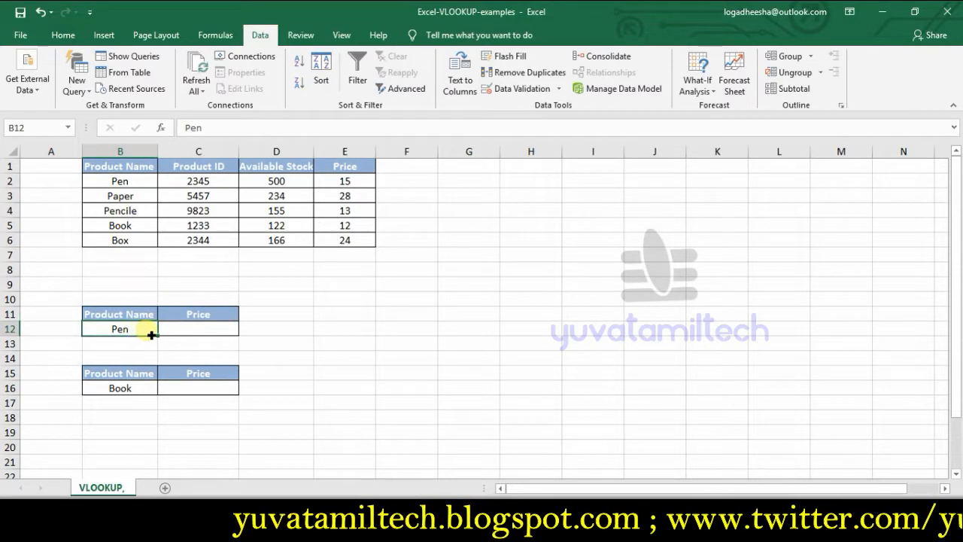
click(186, 335)
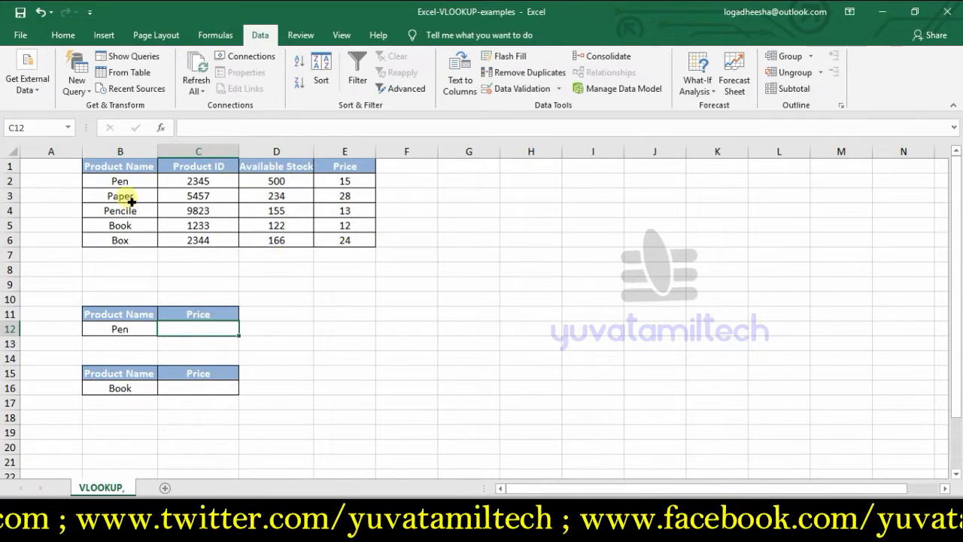
click(120, 185)
click(330, 181)
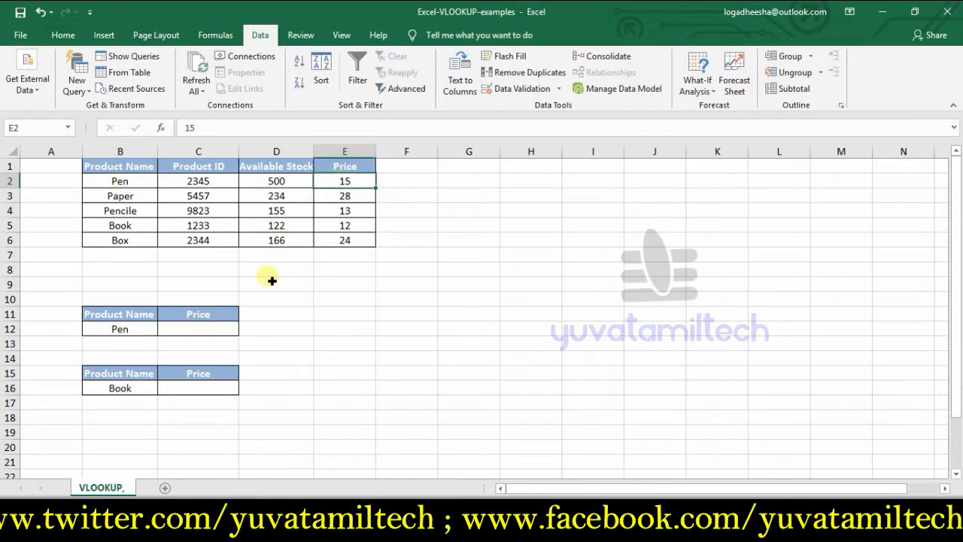
click(221, 335)
click(120, 329)
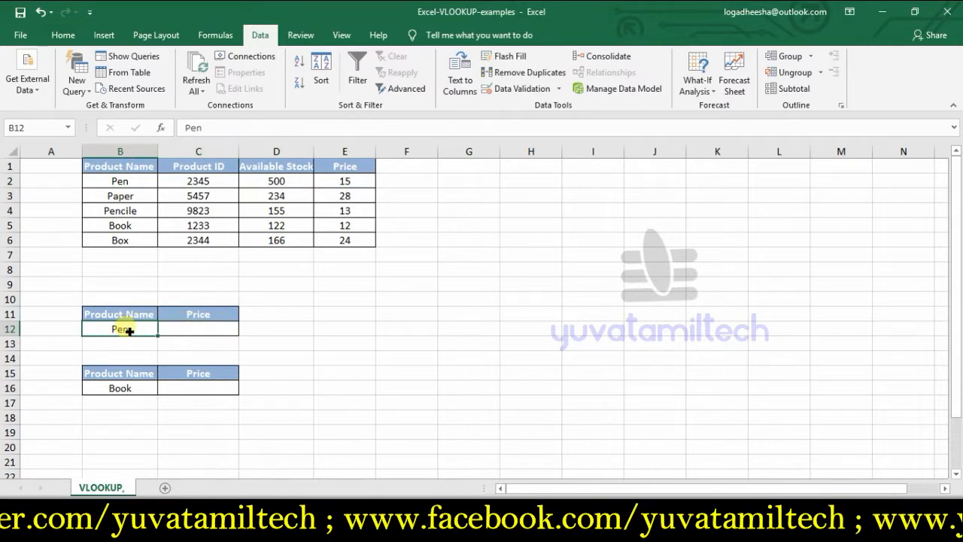
click(138, 215)
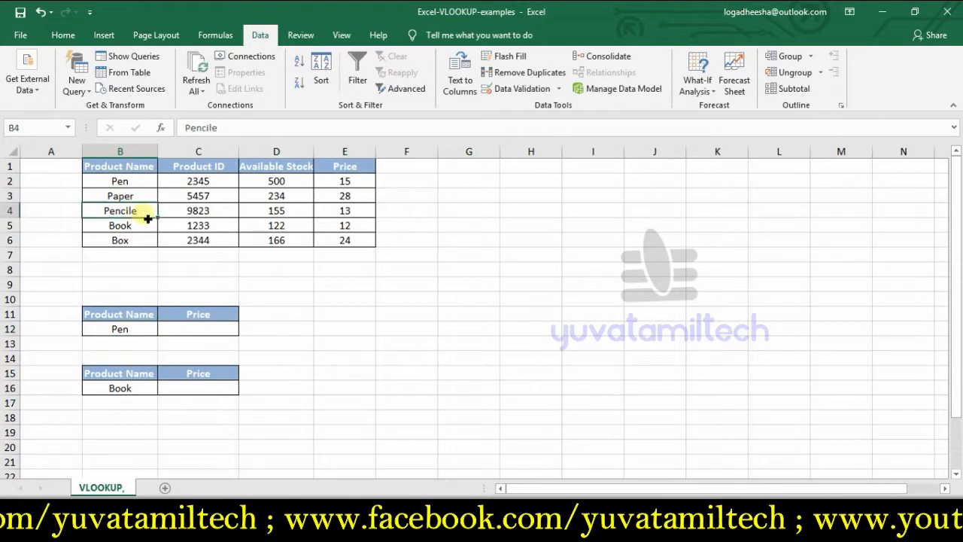
Step: Start a VLOOKUP formula in C12 with the product name in B12 as the lookup value
click(219, 331)
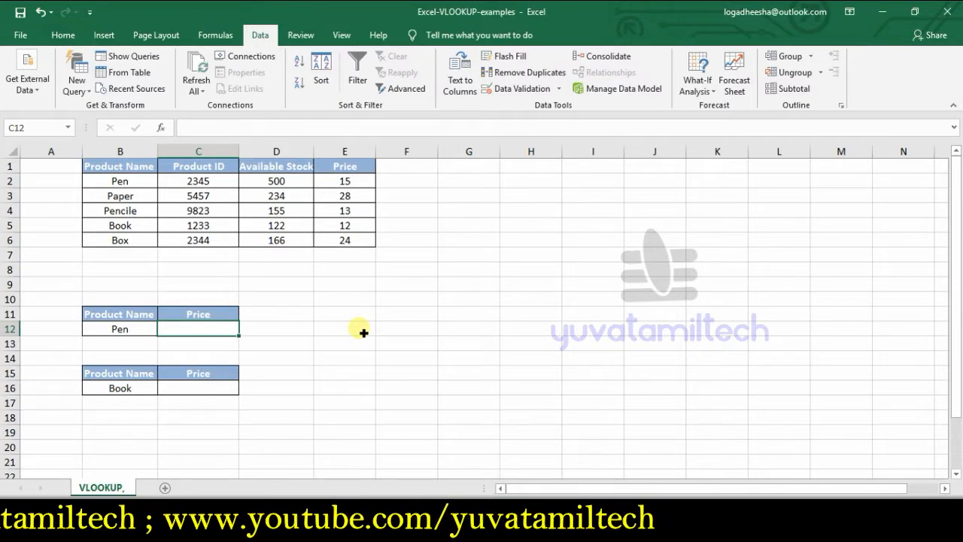
text(=)
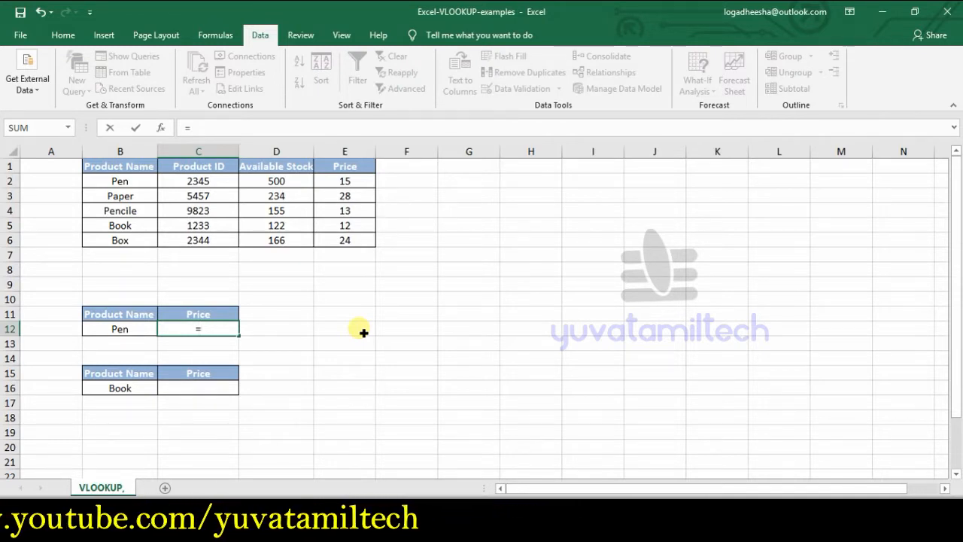
text(vlo)
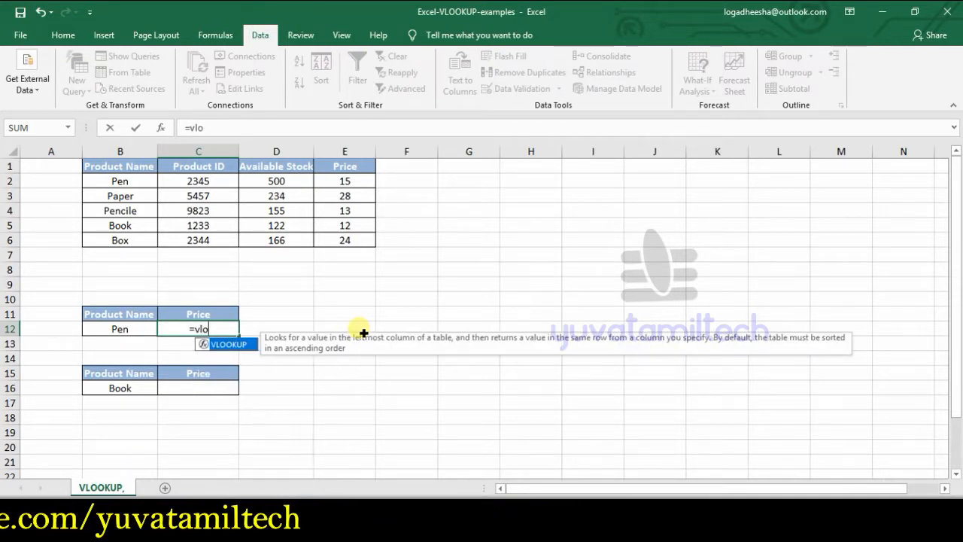
double_click(223, 344)
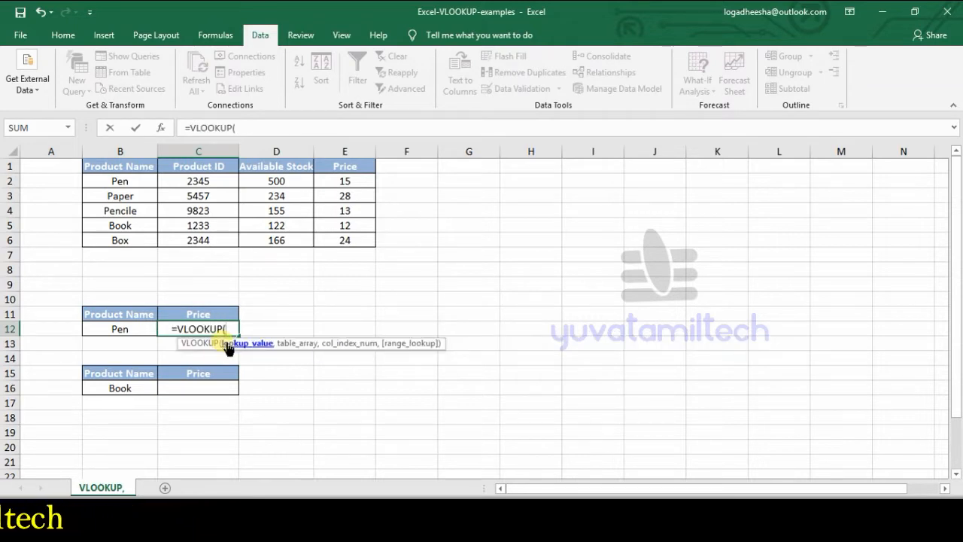
click(129, 332)
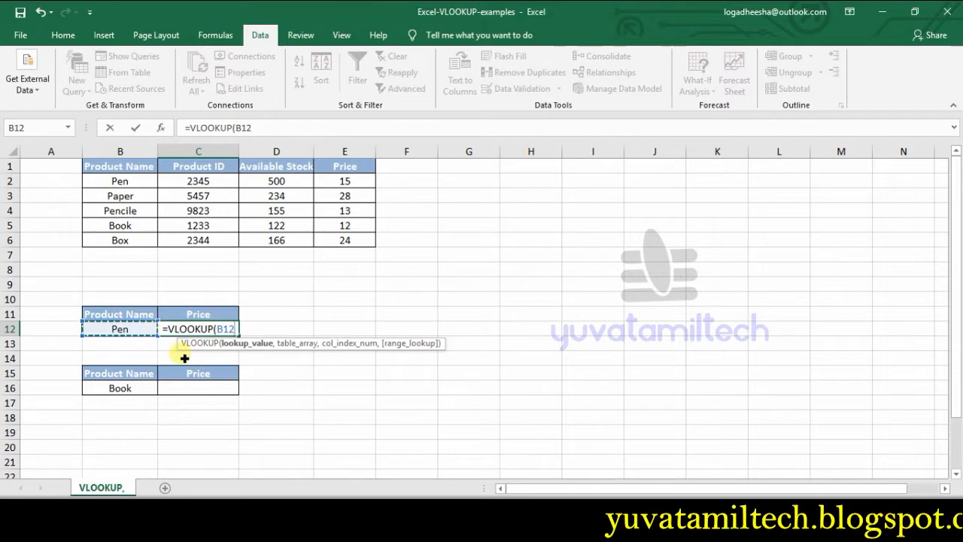
text(,)
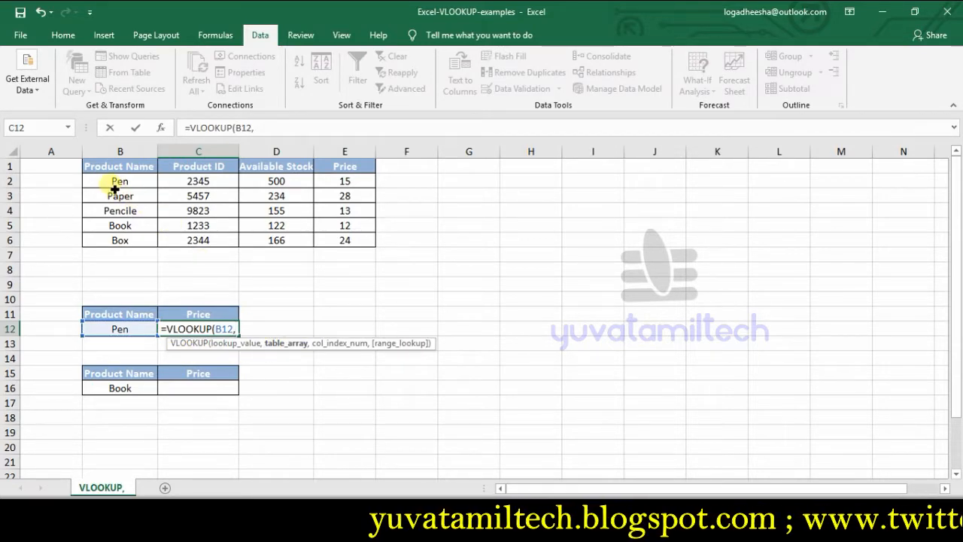
Step: Complete the VLOOKUP in C12 with table array B2:E6, column index 4 and range lookup 0
drag(111, 183, 346, 241)
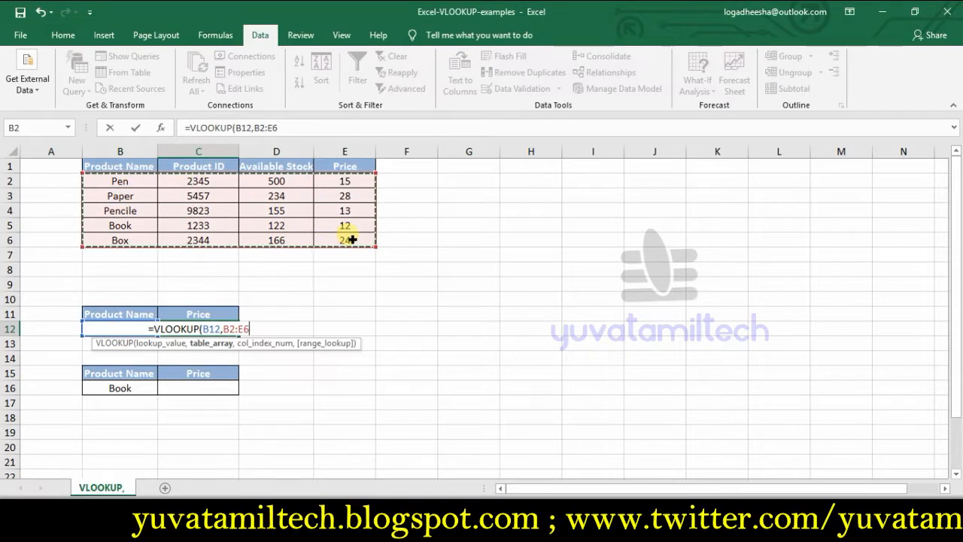
text(,)
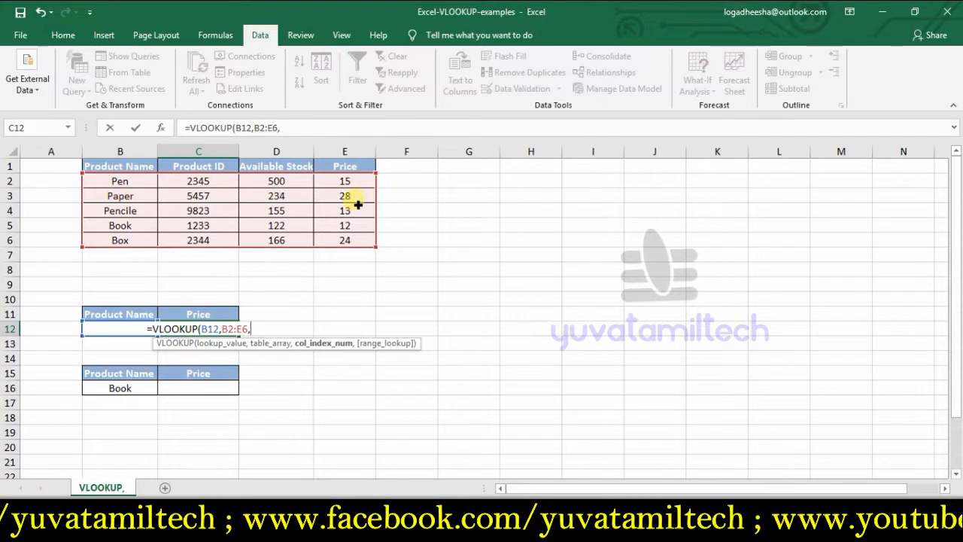
text(4)
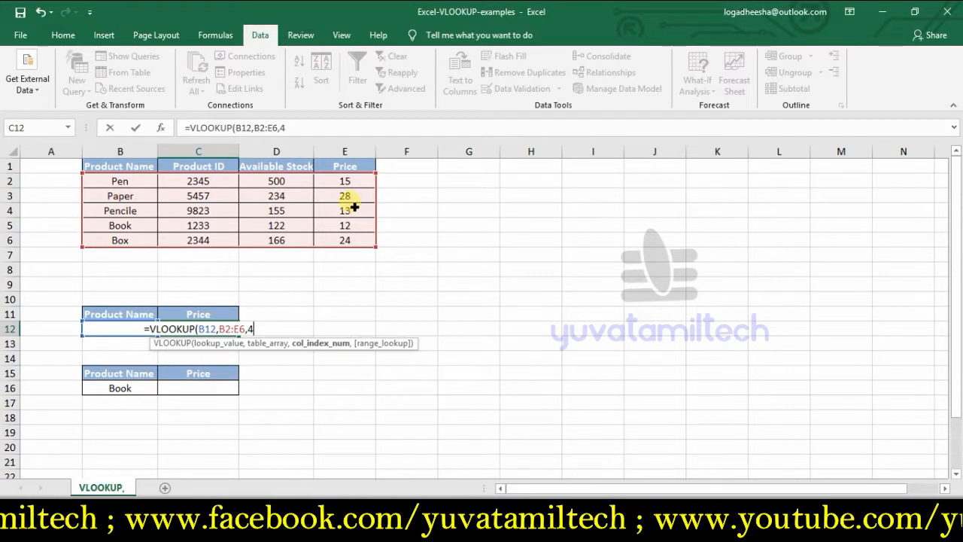
text(,)
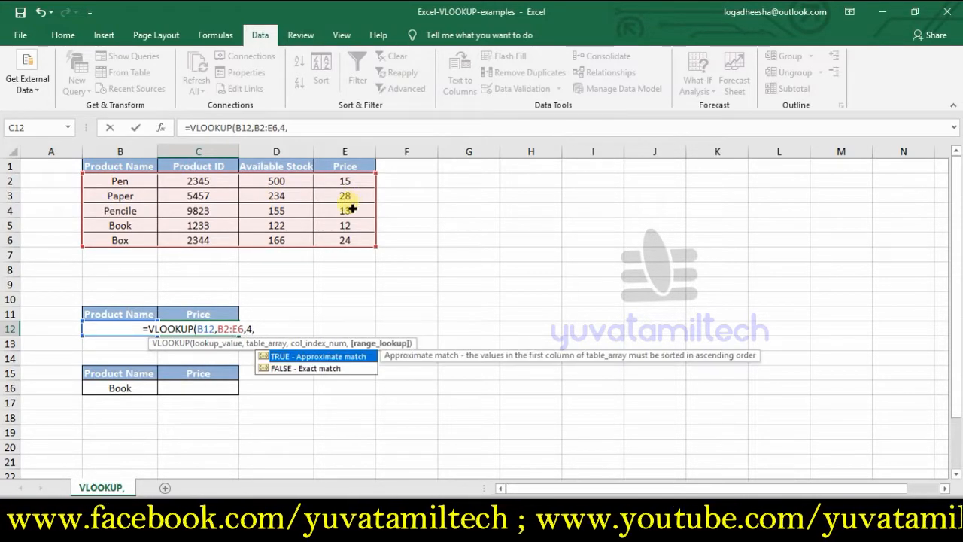
text(0)
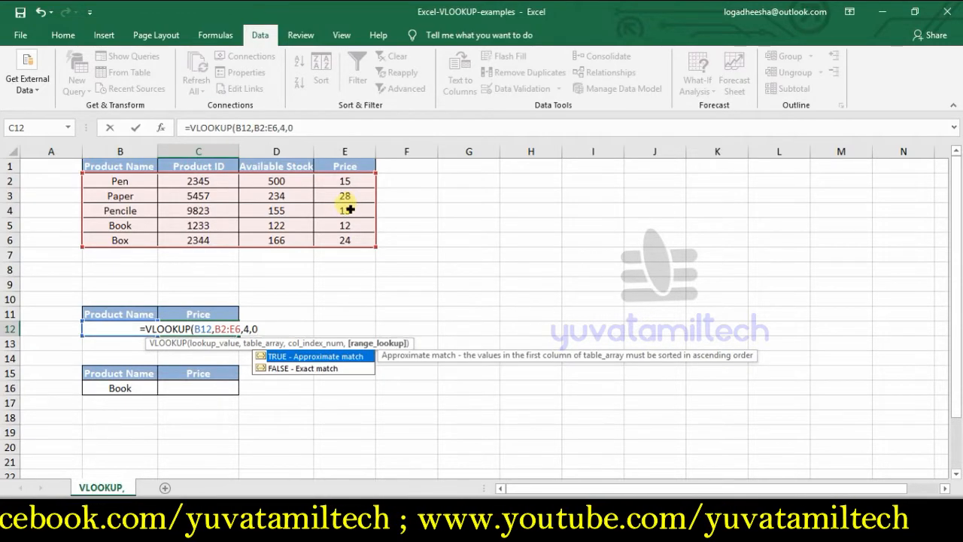
text())
key(Return)
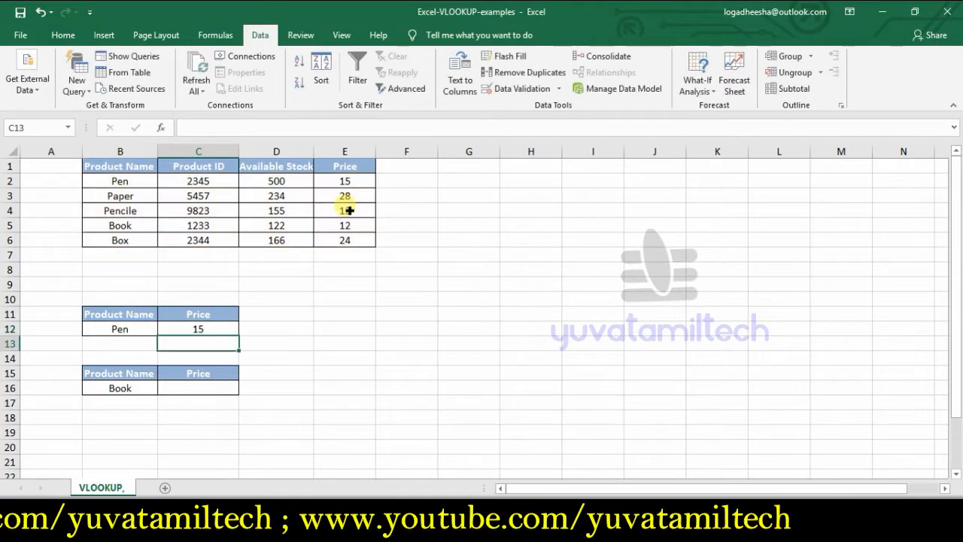
Step: Test the lookup by changing the product name in B12 to book and comparing the price with the Book row
click(143, 332)
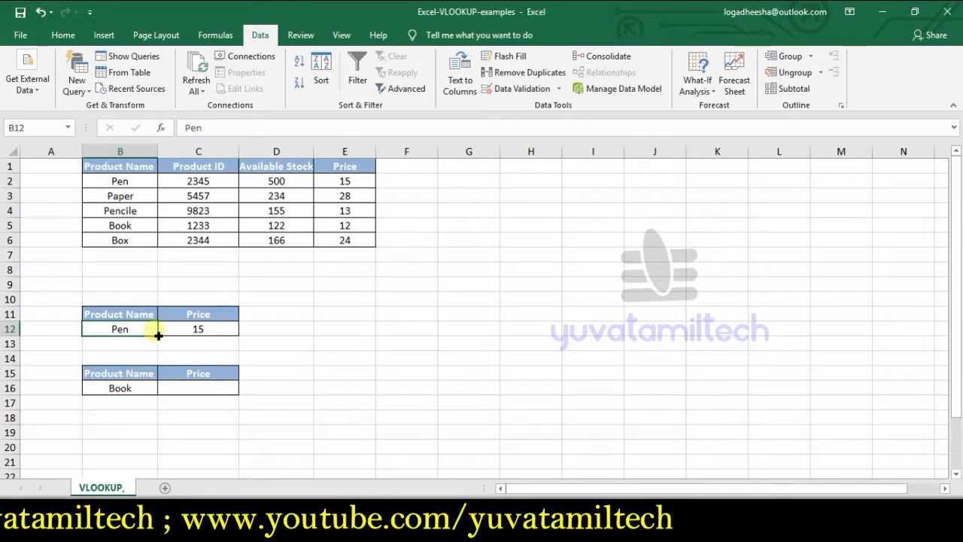
click(193, 325)
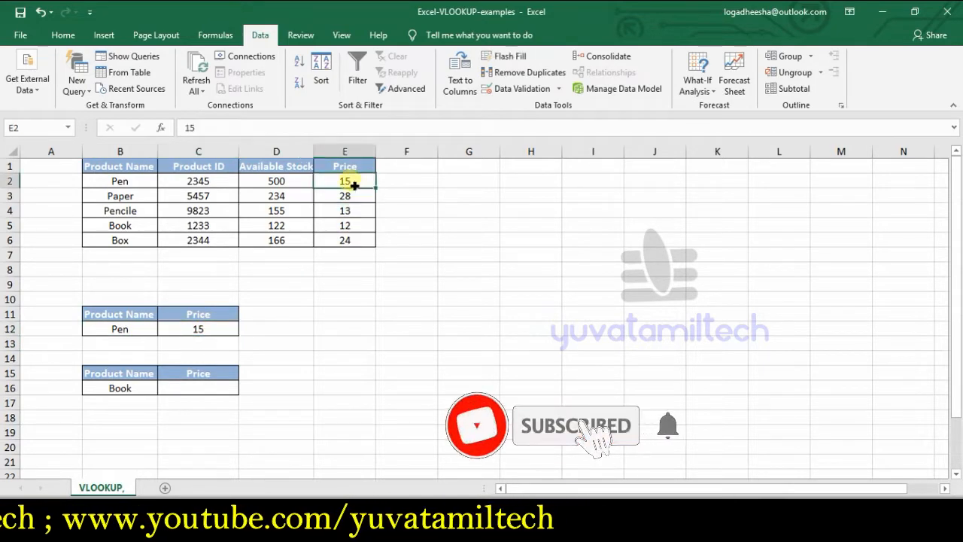
click(131, 334)
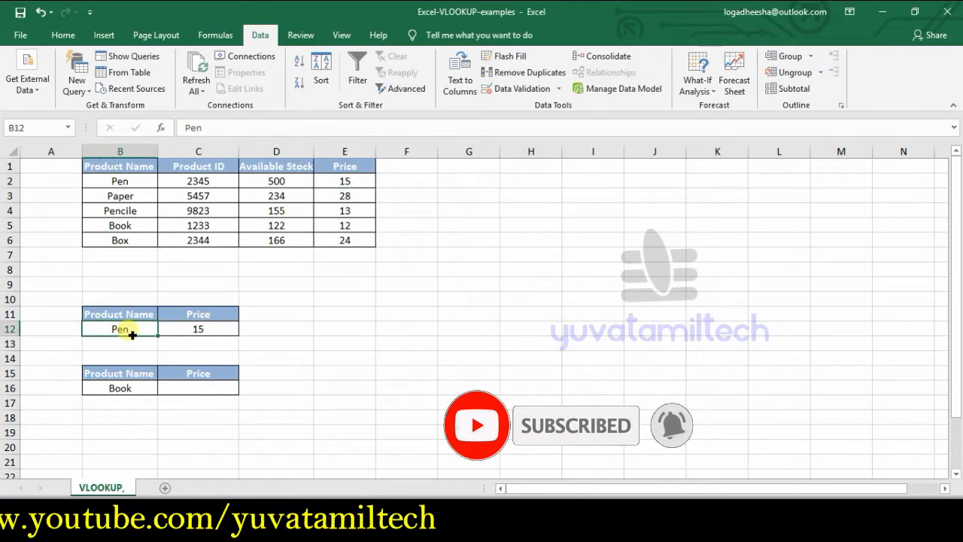
text(boo)
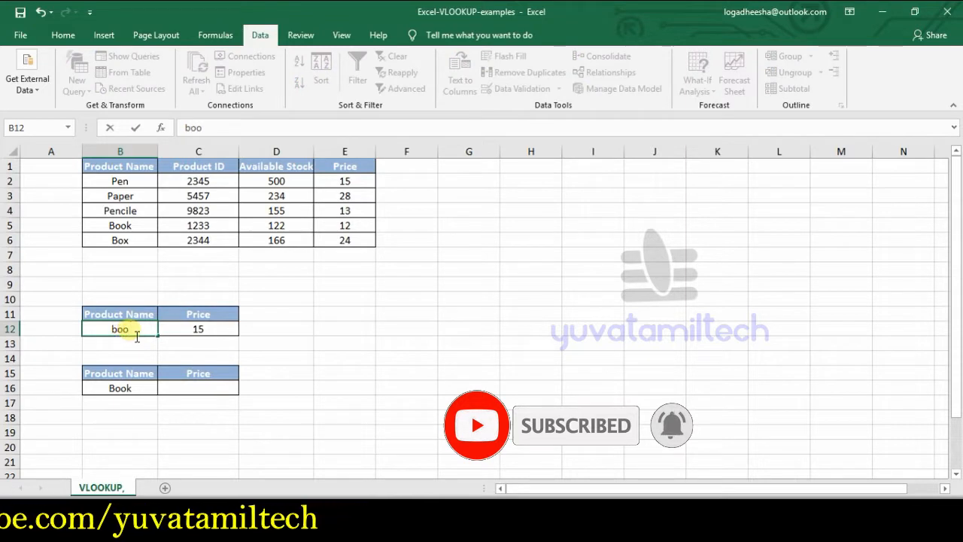
text(k)
key(Return)
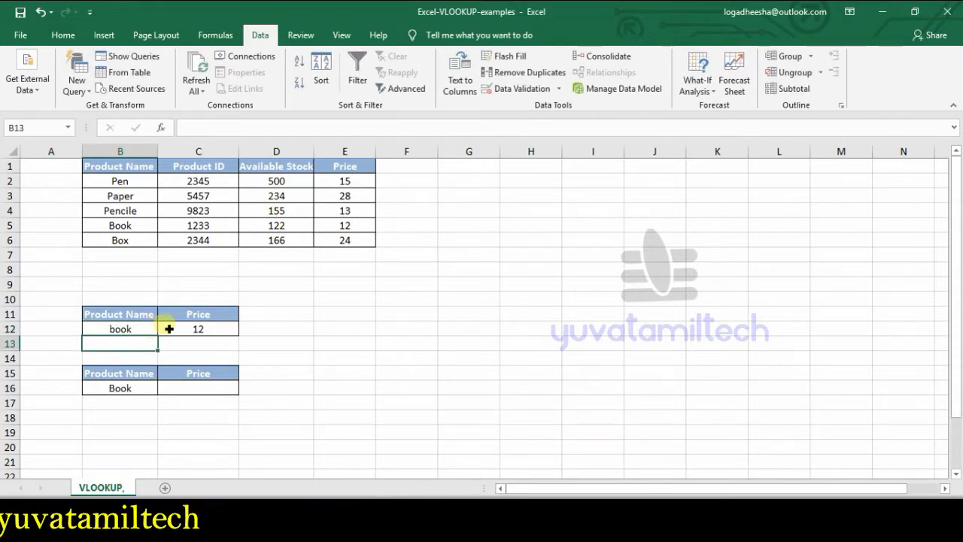
click(181, 329)
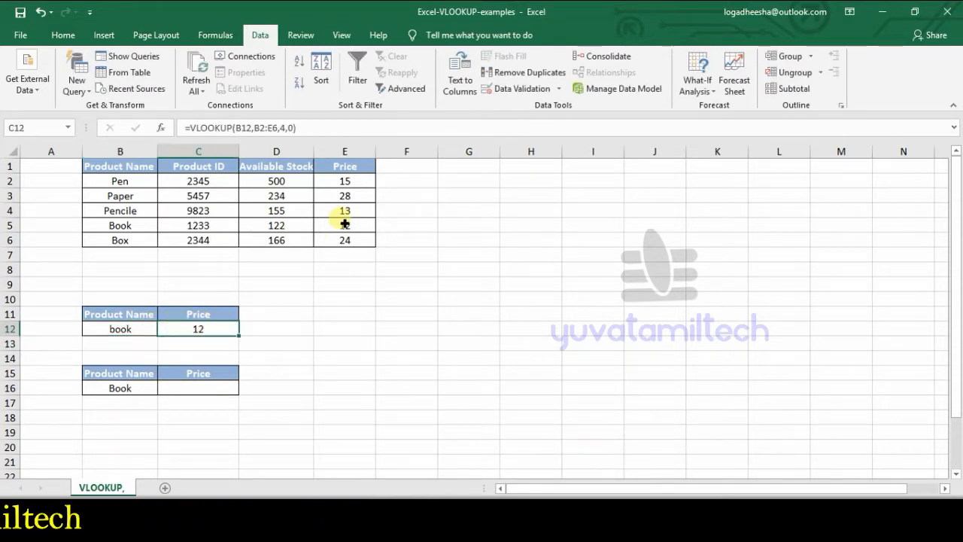
click(345, 225)
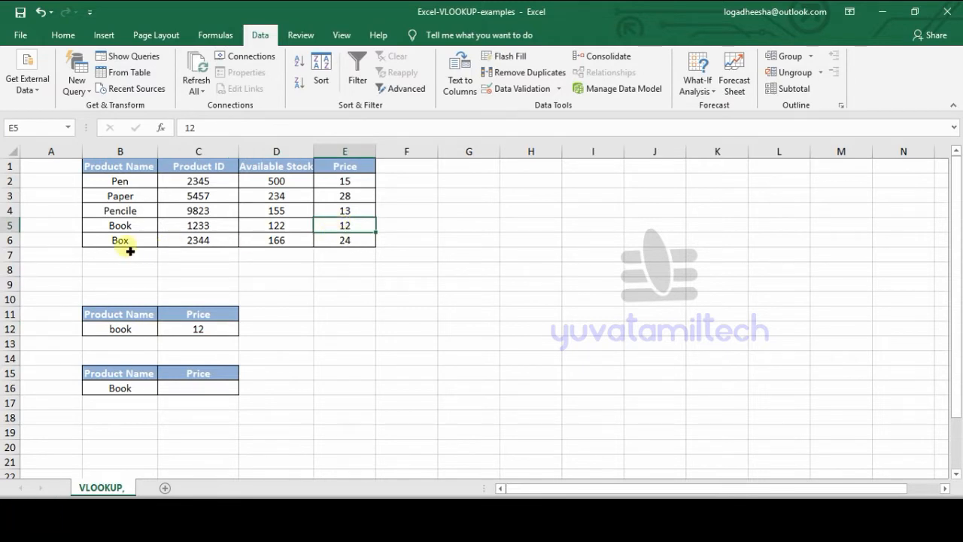
Step: Change the product name in B12 to box and check the price formula in C12
click(128, 328)
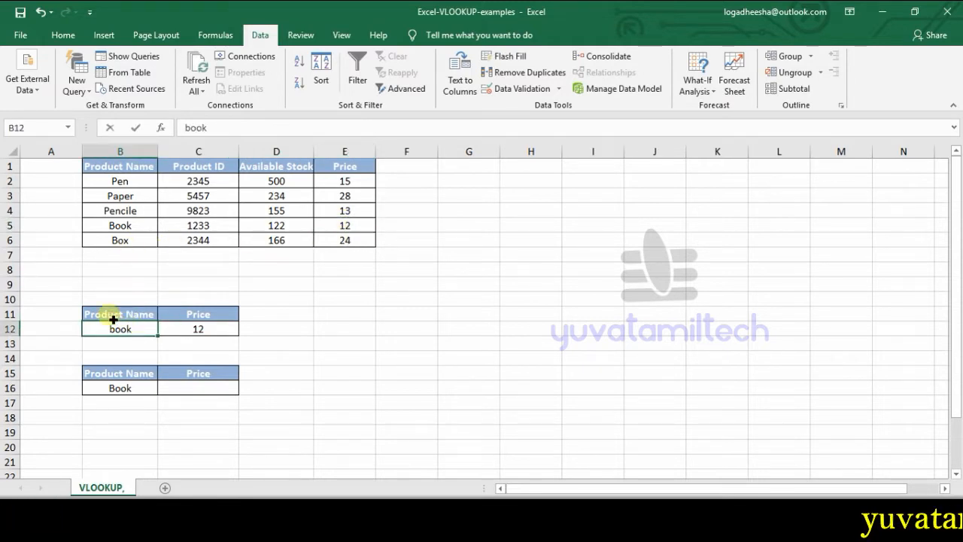
text(box)
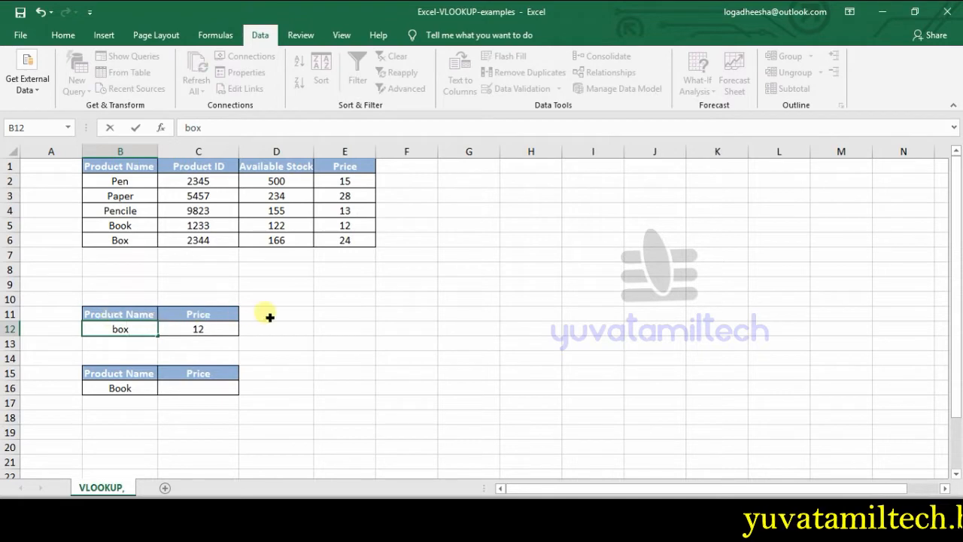
click(331, 313)
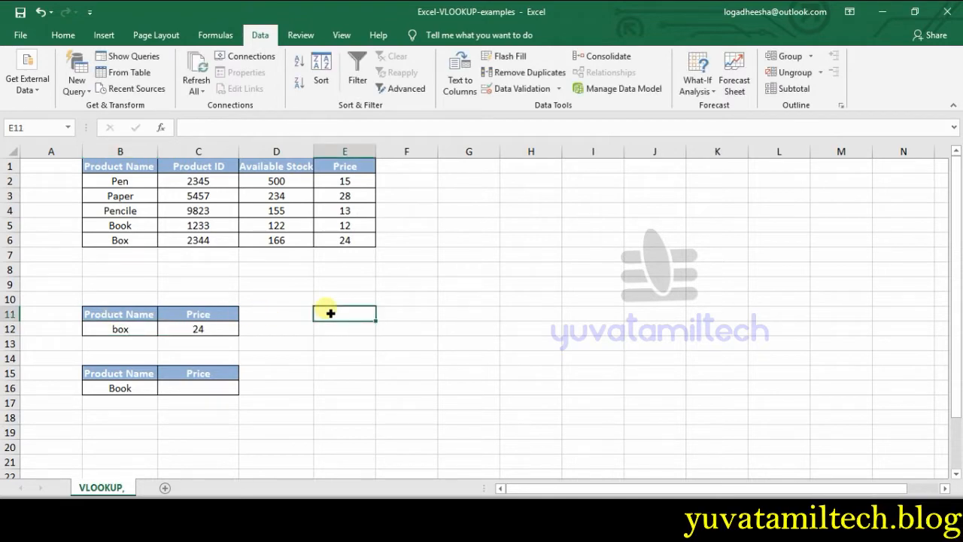
click(199, 328)
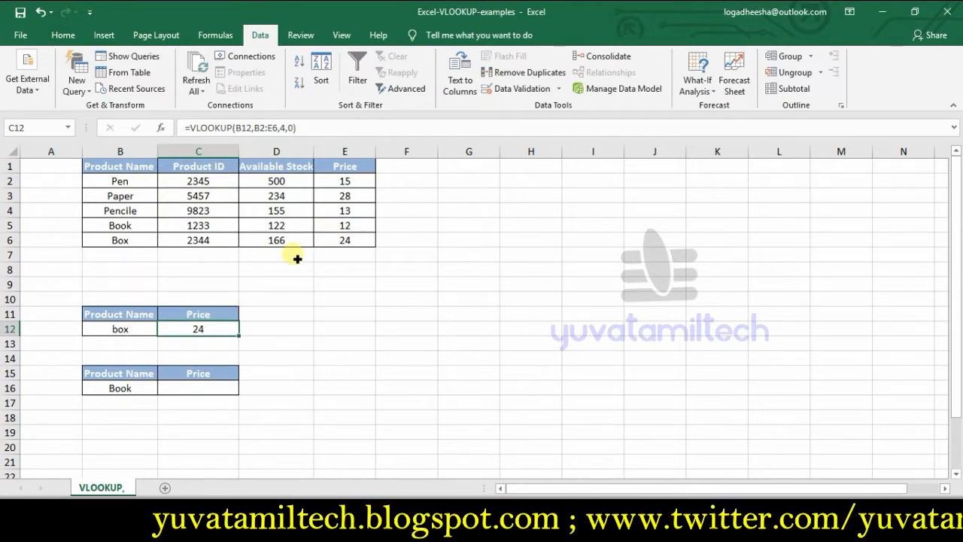
click(136, 334)
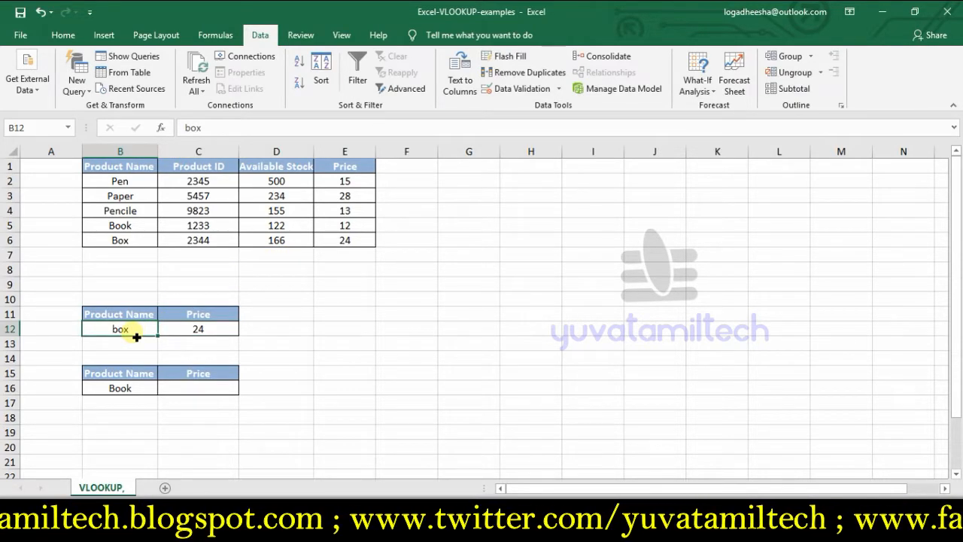
click(139, 390)
right_click(140, 393)
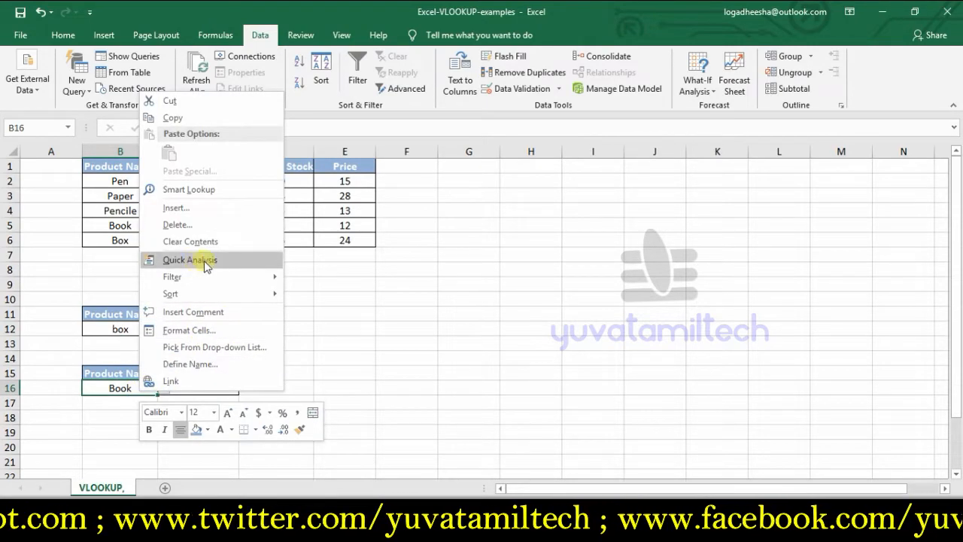
click(194, 224)
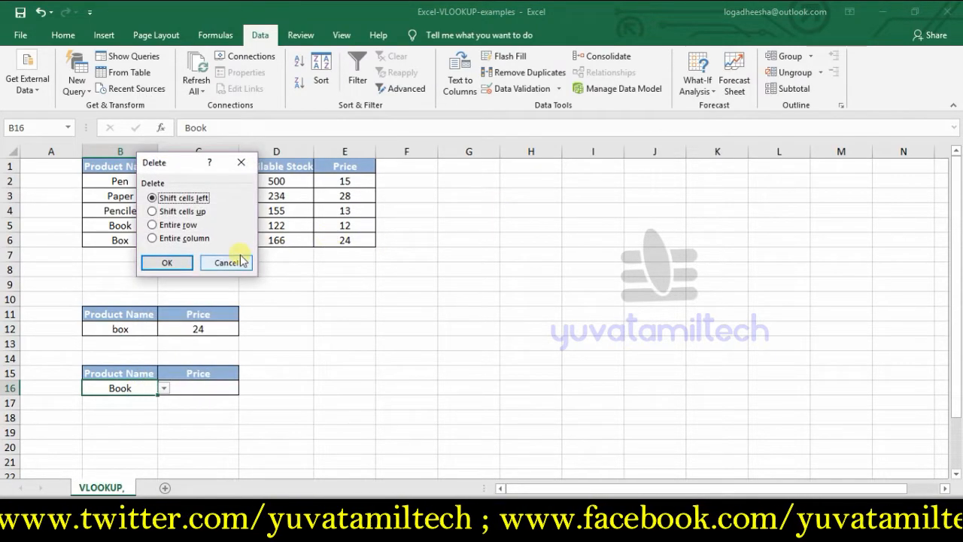
click(226, 263)
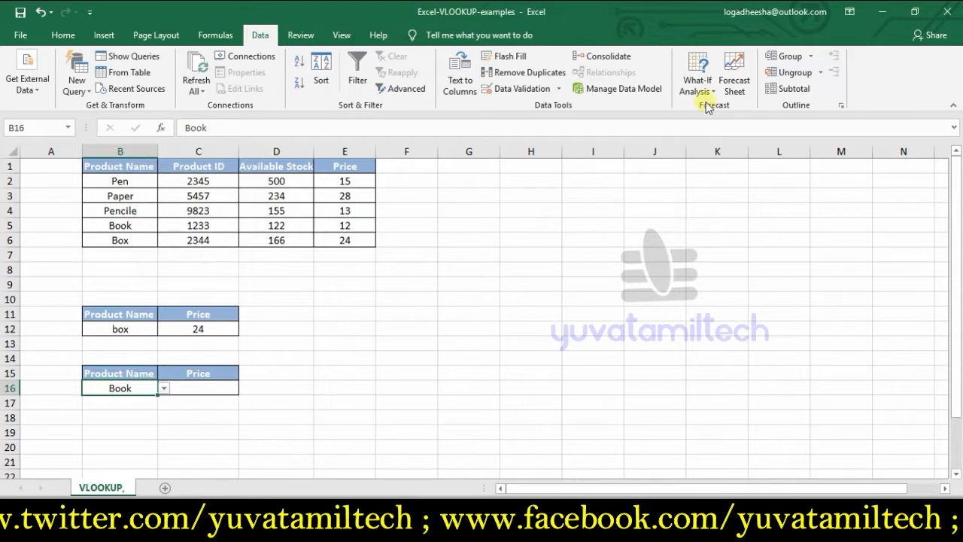
Step: Clear everything from the product name cell B16, including its contents and existing drop-down
click(63, 34)
click(826, 88)
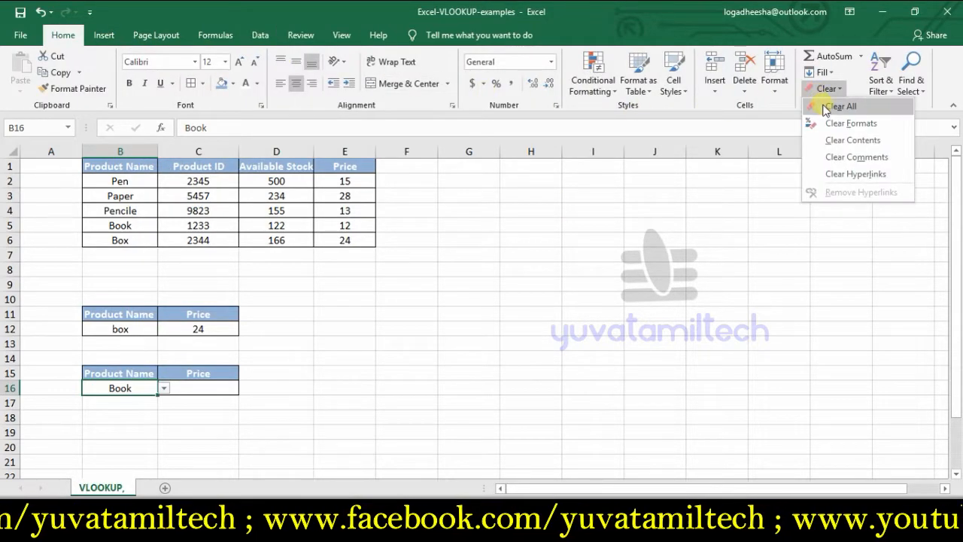
click(835, 103)
drag(467, 343, 406, 343)
click(121, 392)
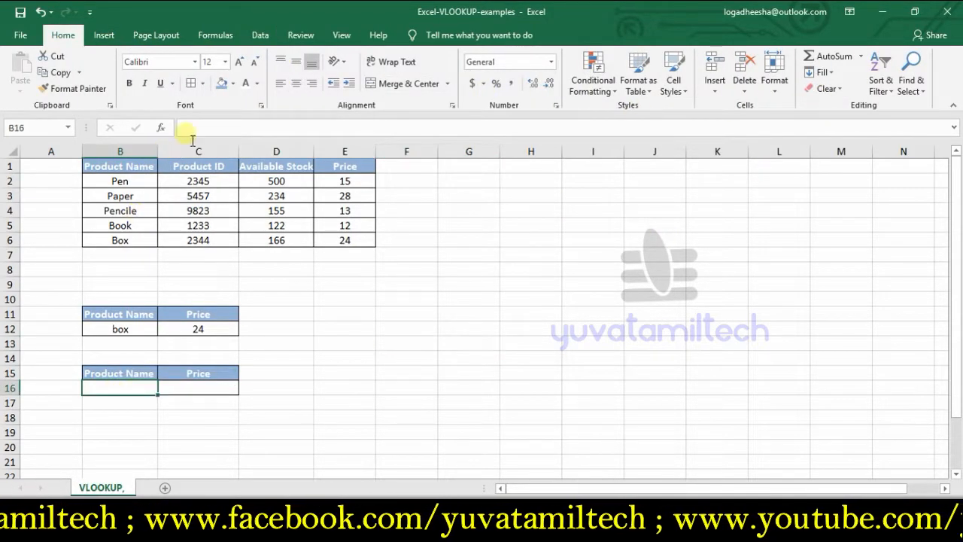
click(331, 301)
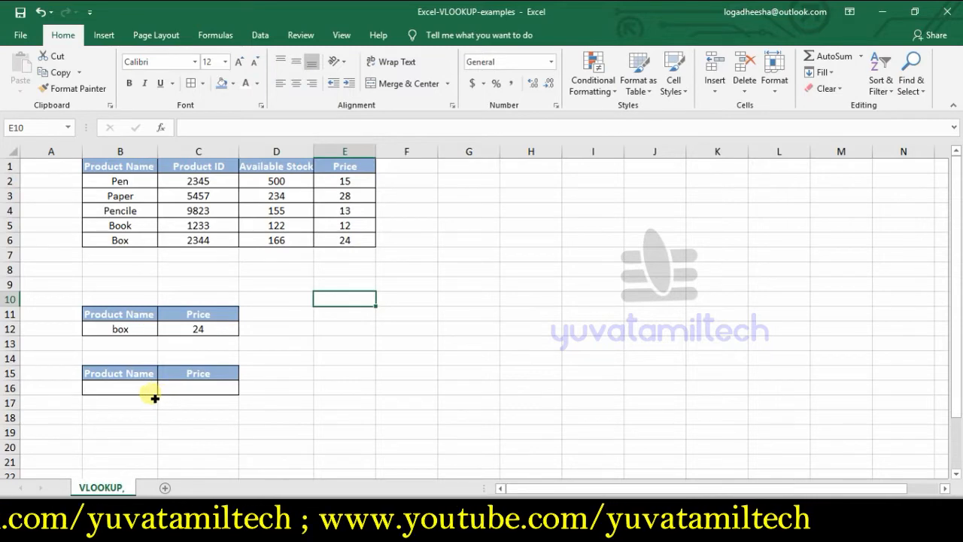
click(190, 388)
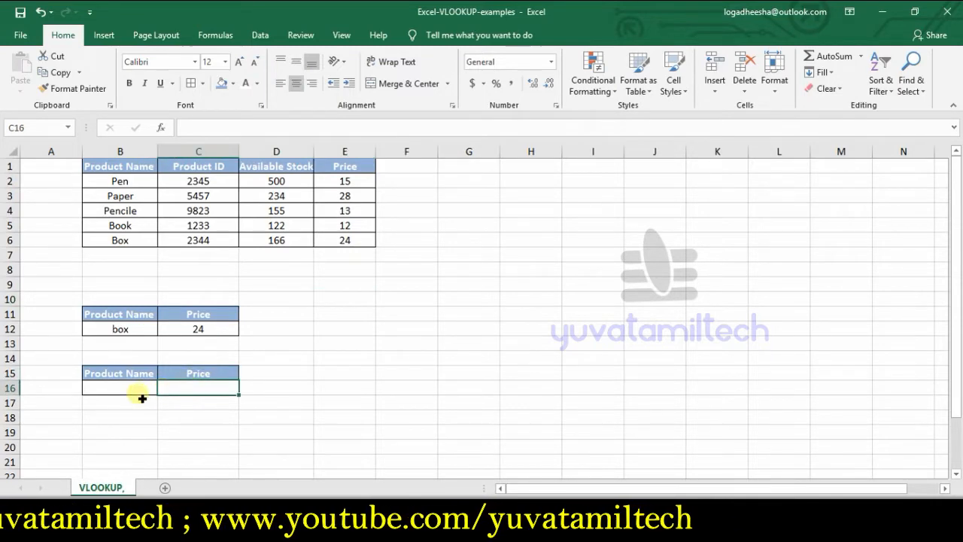
Step: Add List data validation to B16, using the product names in B2:B6 as the source
click(120, 389)
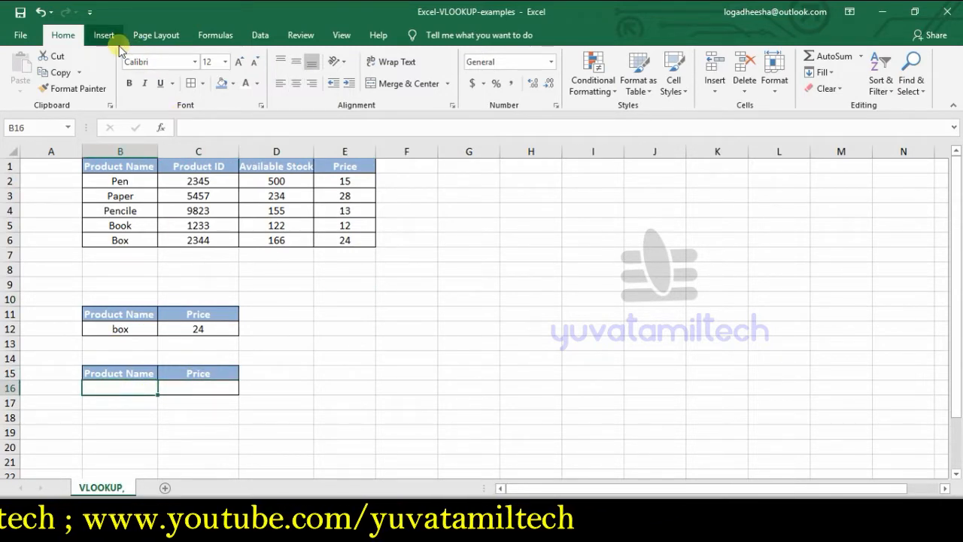
click(258, 34)
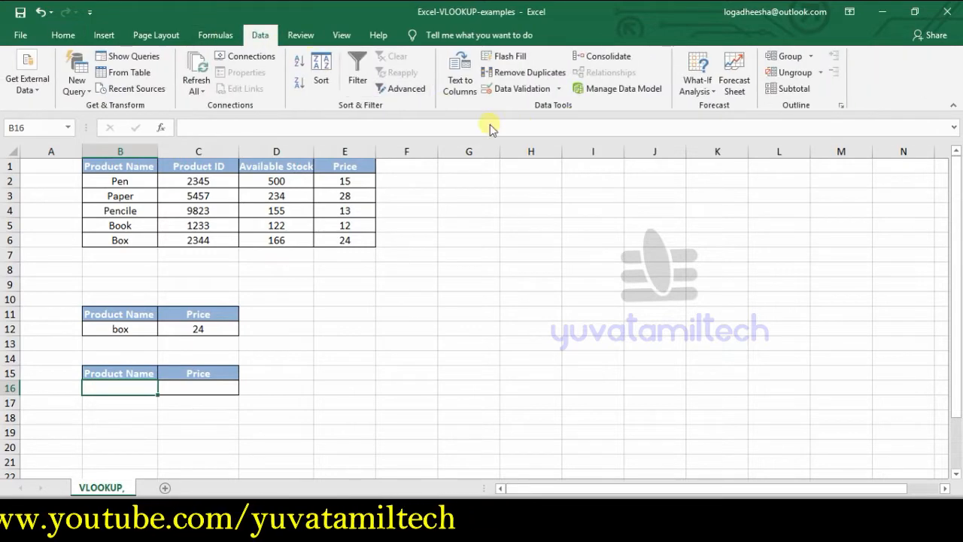
click(553, 89)
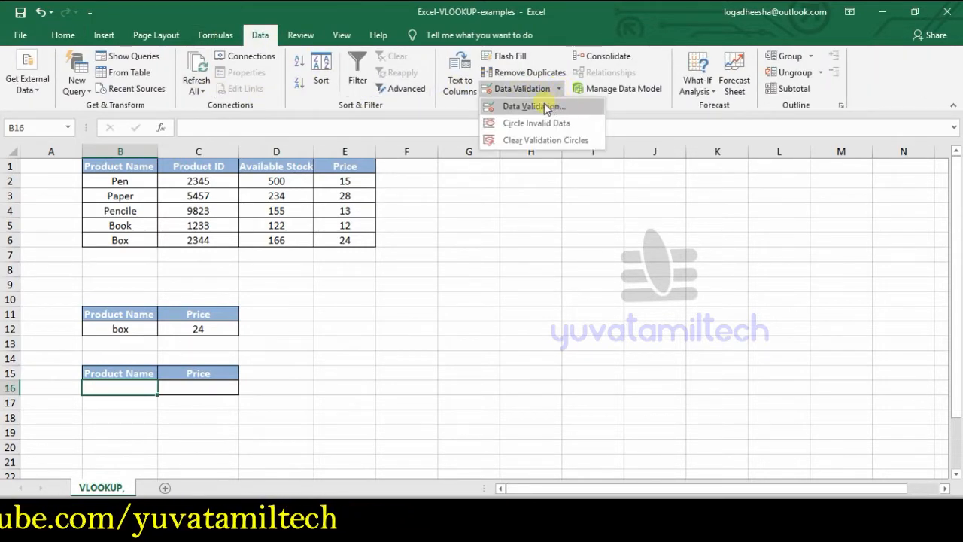
click(552, 101)
click(490, 267)
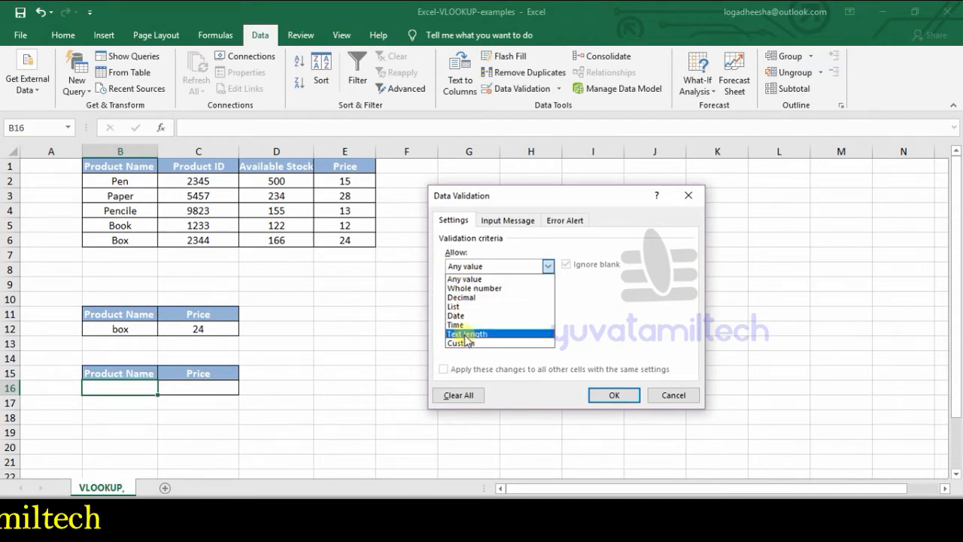
click(462, 307)
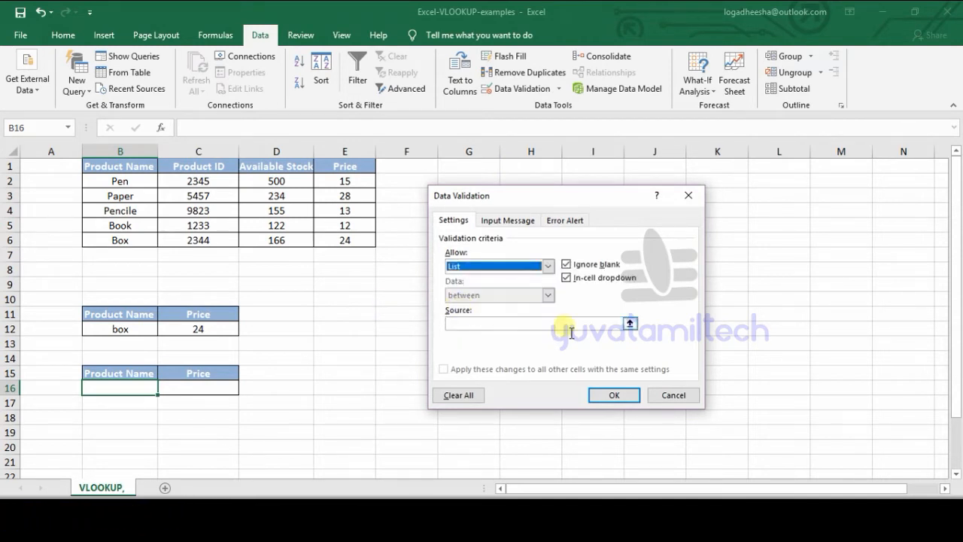
click(631, 324)
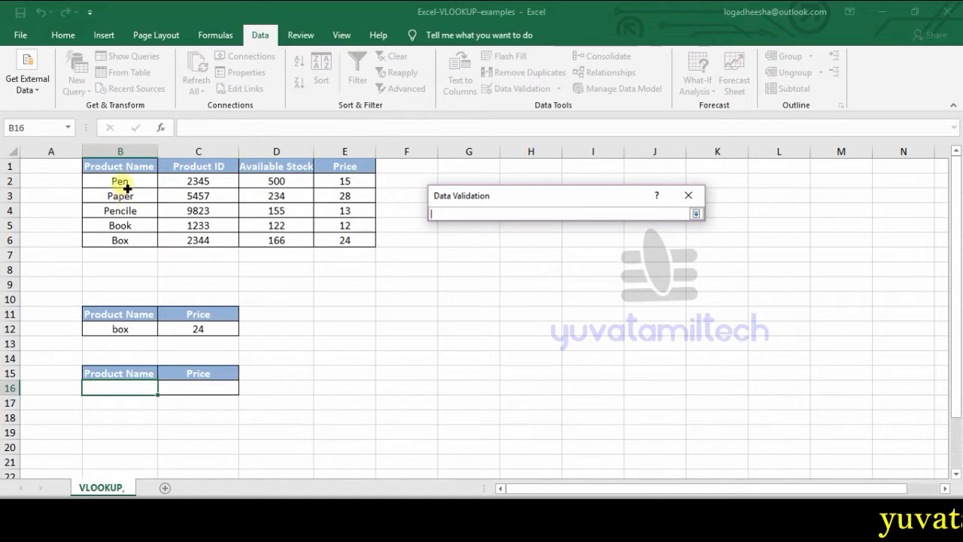
drag(129, 185, 137, 240)
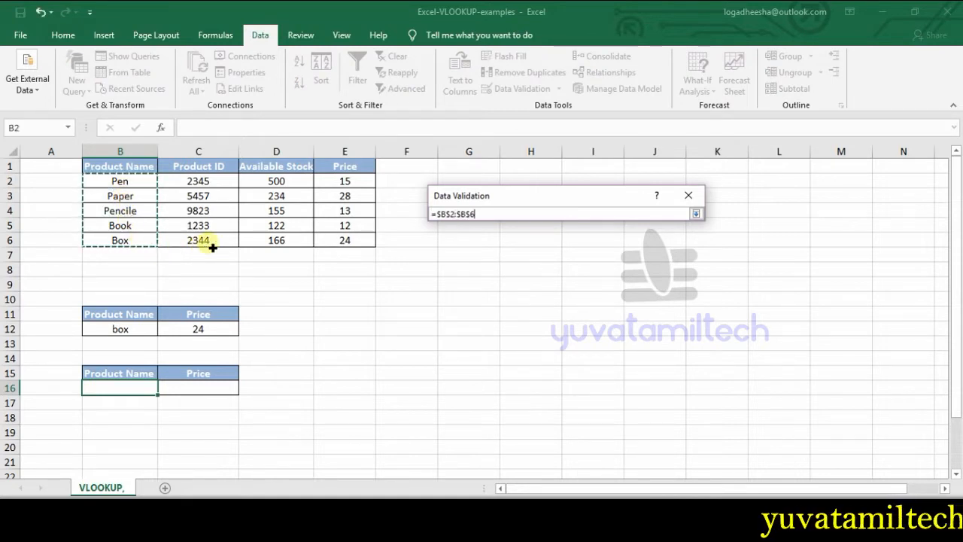
key(Return)
click(615, 394)
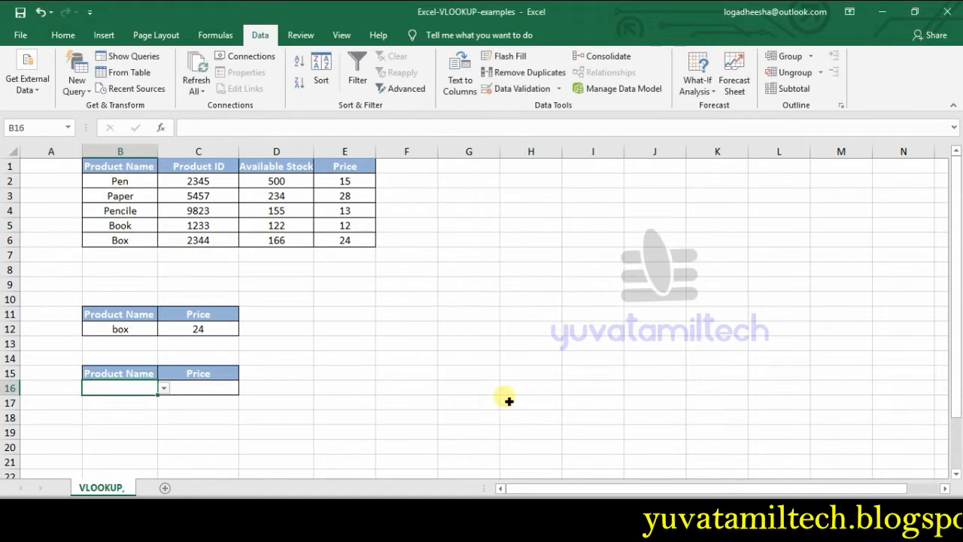
Step: Try the drop-down in B16 by choosing Pen and Paper, ending with Pencile as the product name
click(241, 433)
click(132, 388)
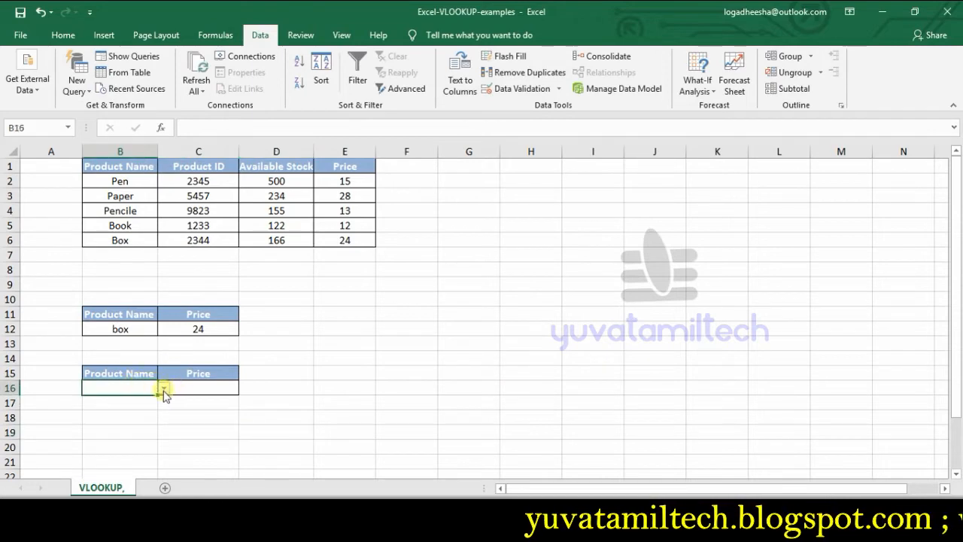
click(163, 390)
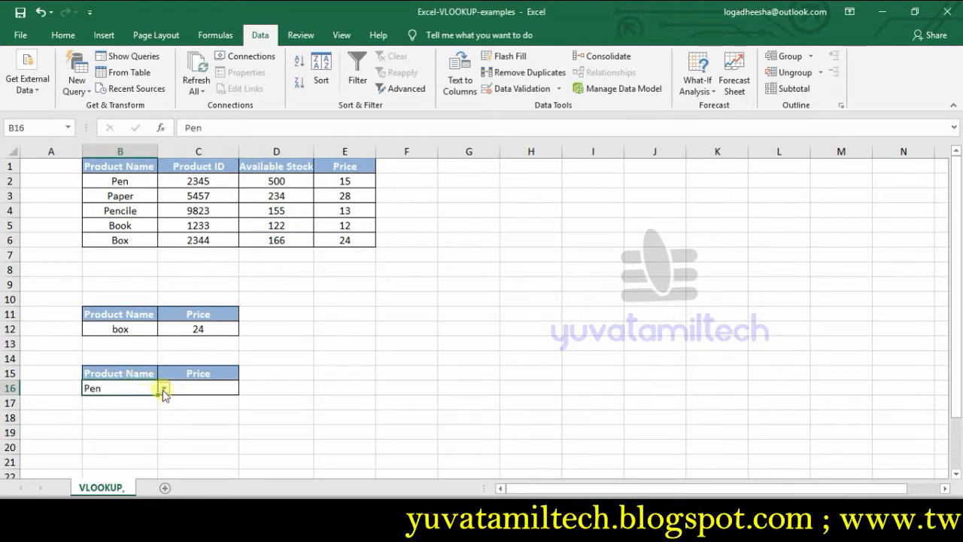
click(164, 387)
click(134, 408)
click(163, 387)
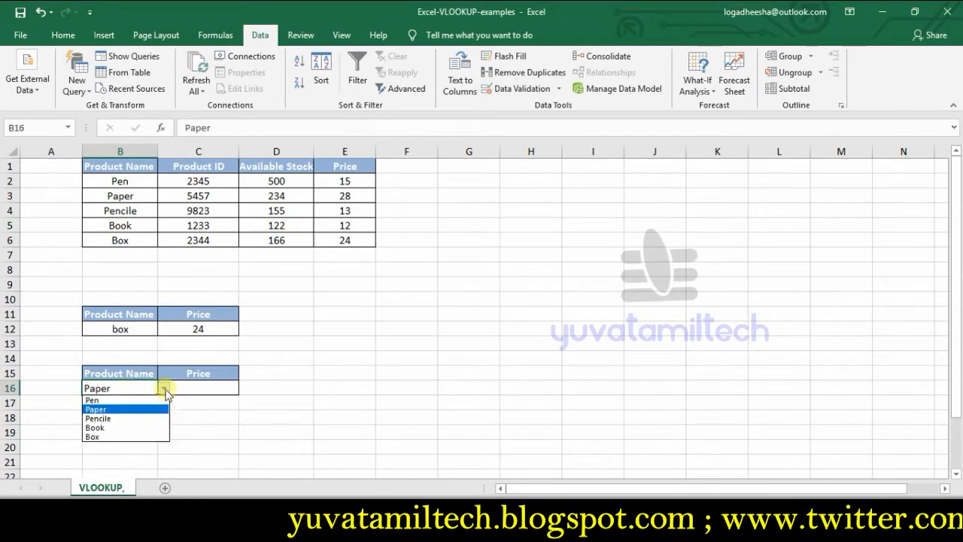
click(125, 421)
Step: Start a VLOOKUP formula in C16 with the product name in B16 as the lookup value
click(210, 389)
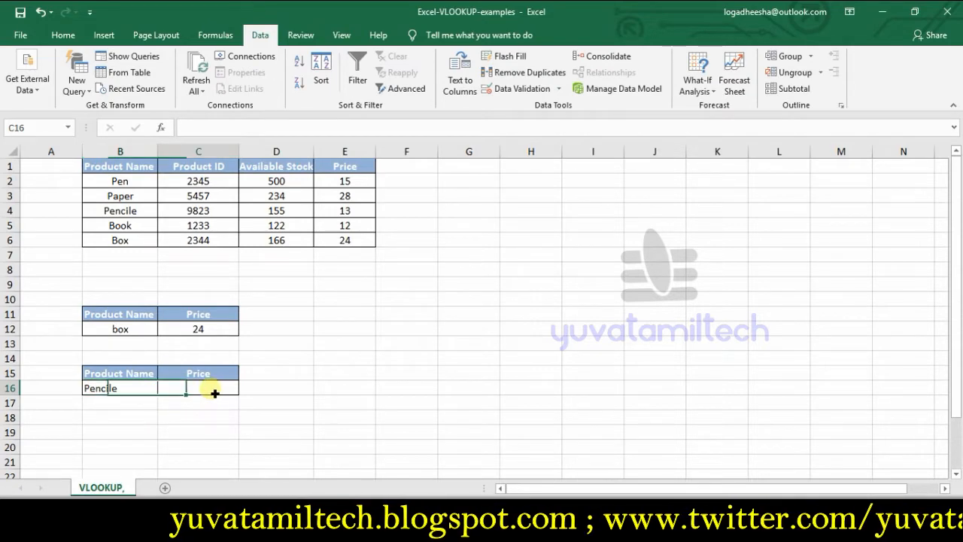
text(=)
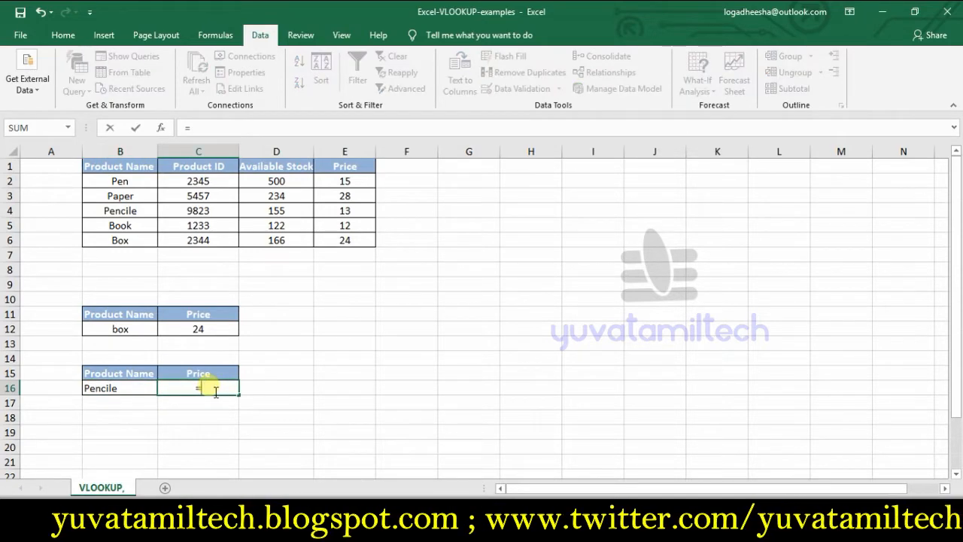
text(v)
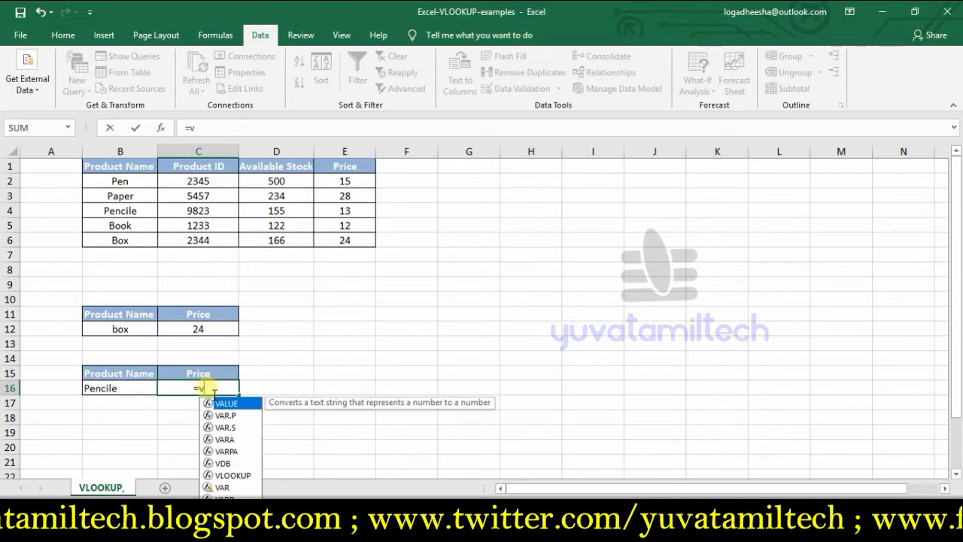
text(lo)
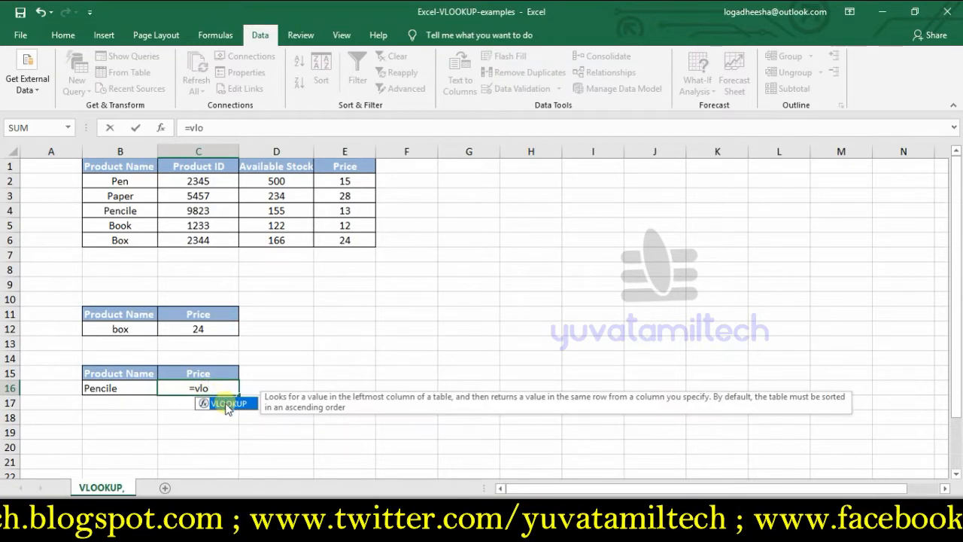
double_click(228, 404)
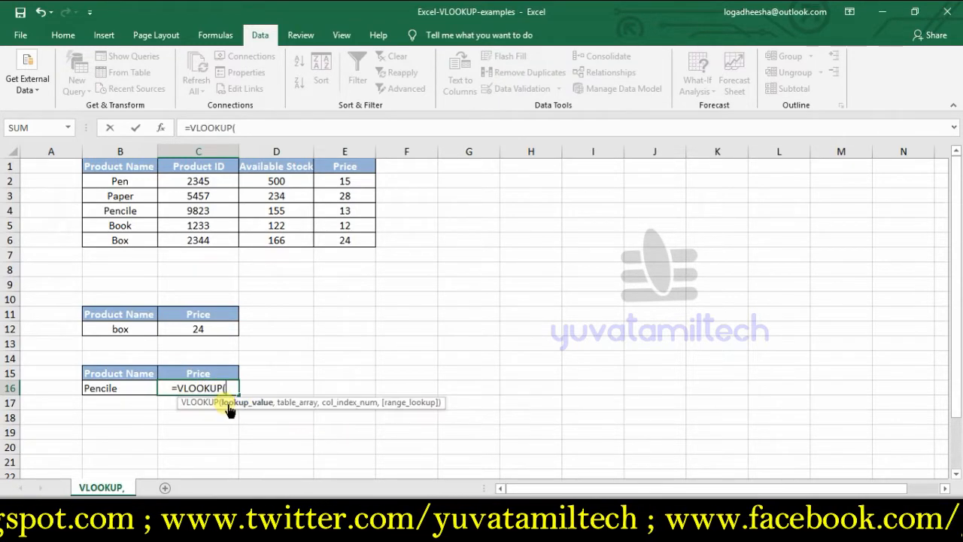
click(122, 392)
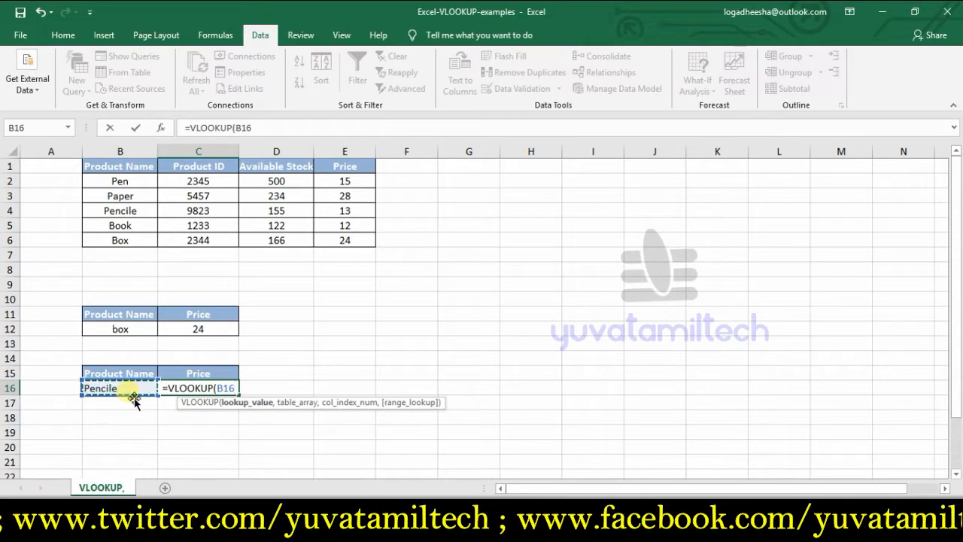
Step: Complete the VLOOKUP in C16 with table array B2:E6, column index 4 and range lookup 0
text(,)
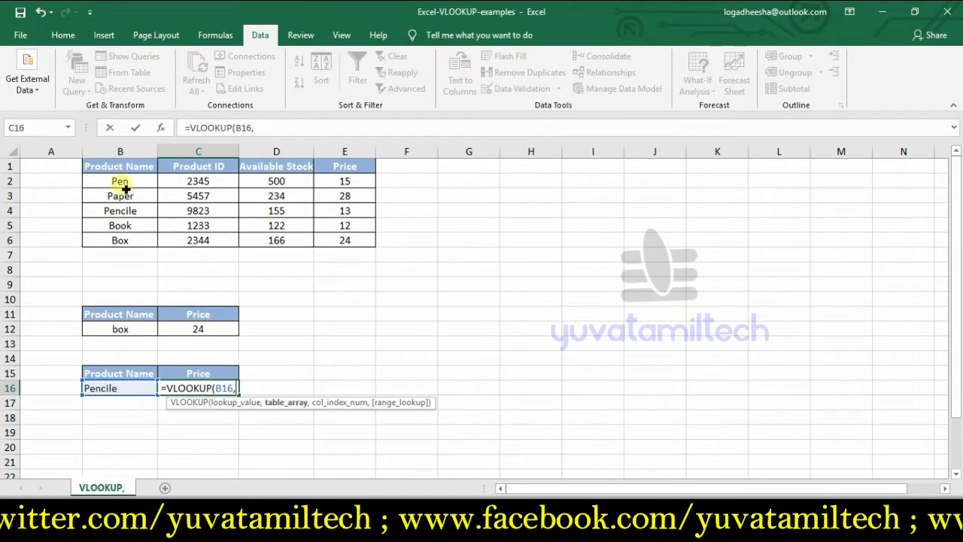
drag(122, 182, 370, 249)
text(,)
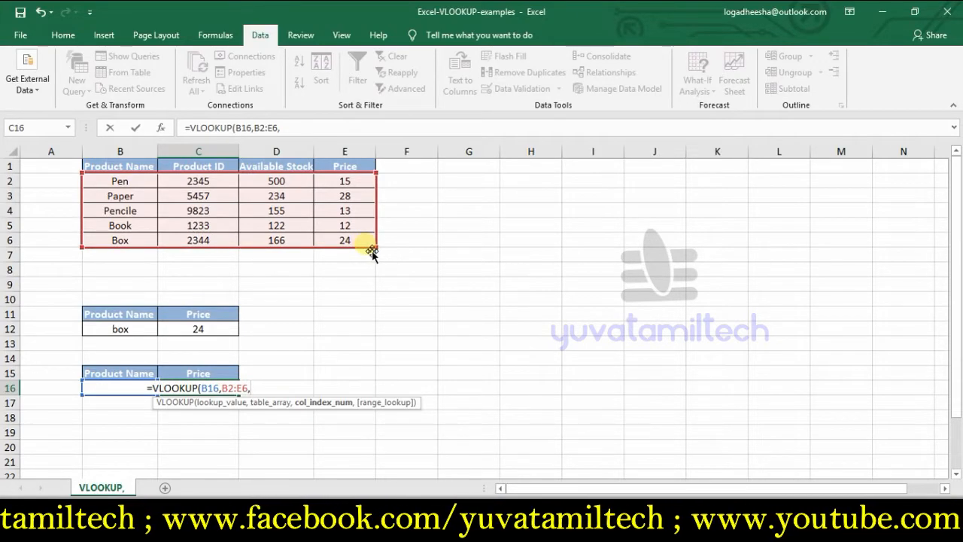
text(4)
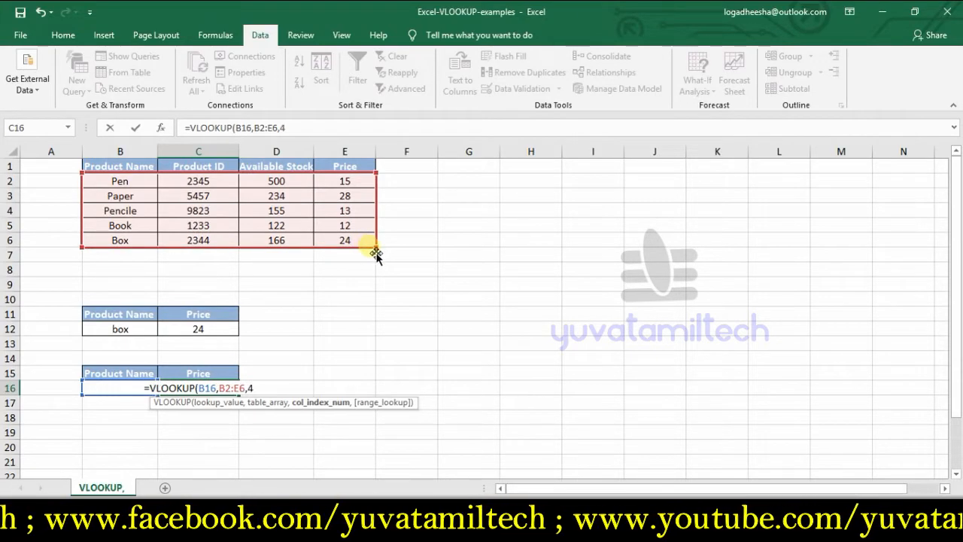
text(,0)
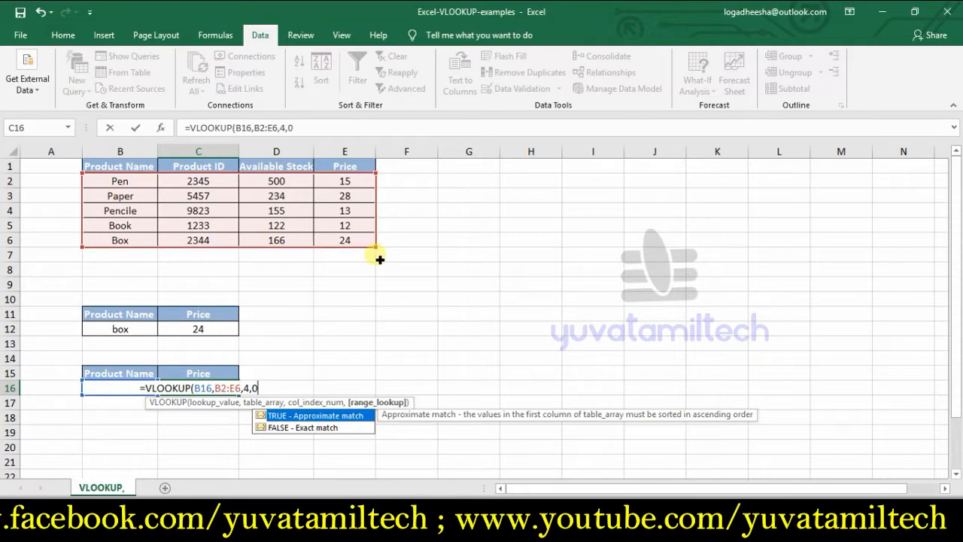
text())
key(Return)
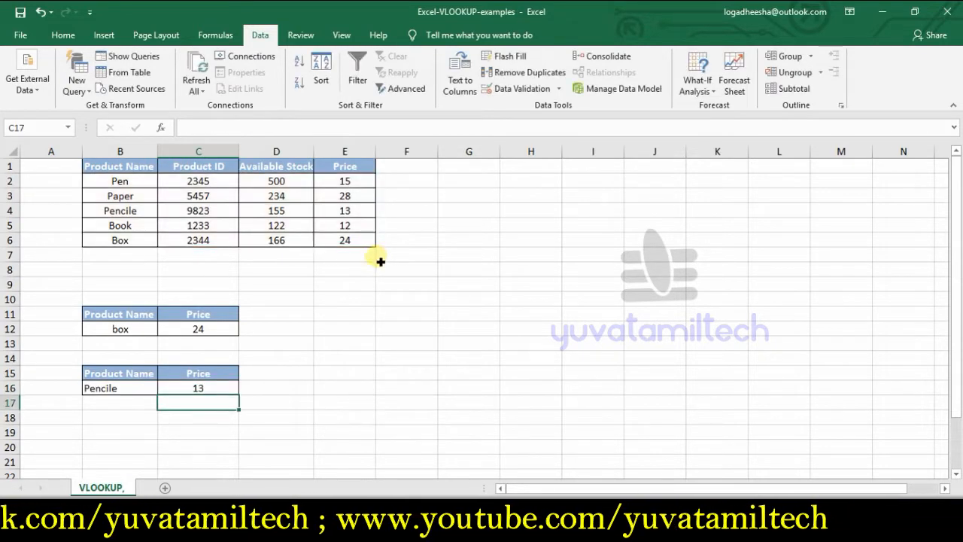
Step: Test the price lookup in C16 by choosing Pen, Paper and Pencile in turn from the drop-down in B16
click(137, 388)
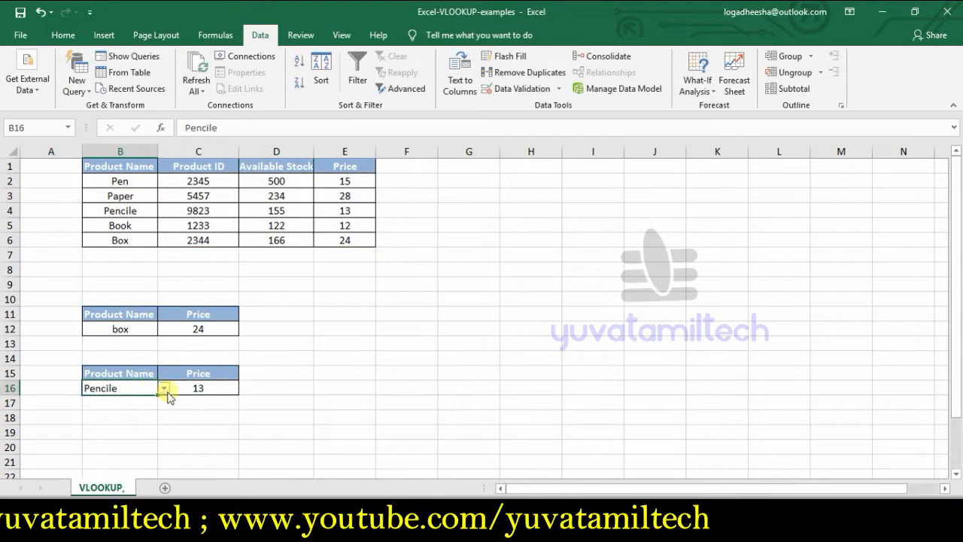
click(163, 389)
click(113, 400)
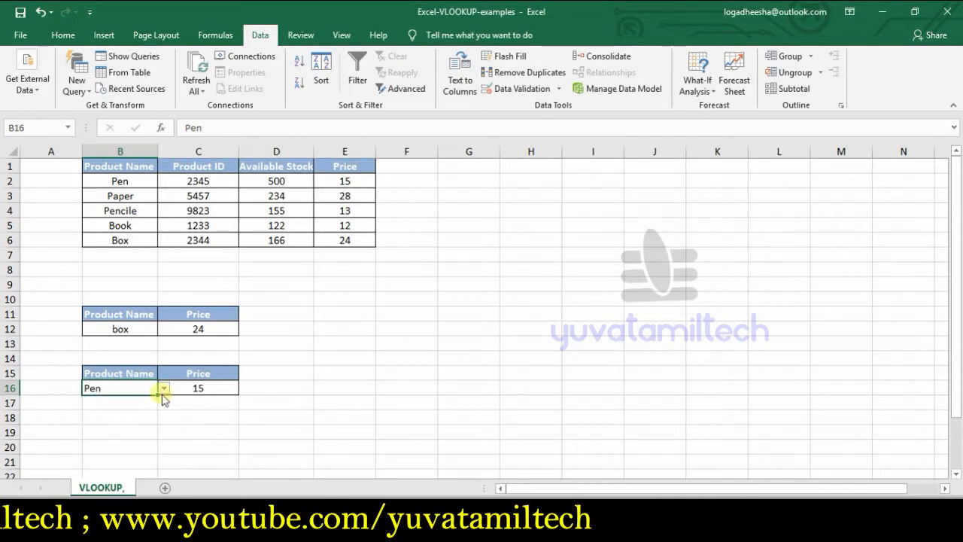
click(160, 389)
click(113, 408)
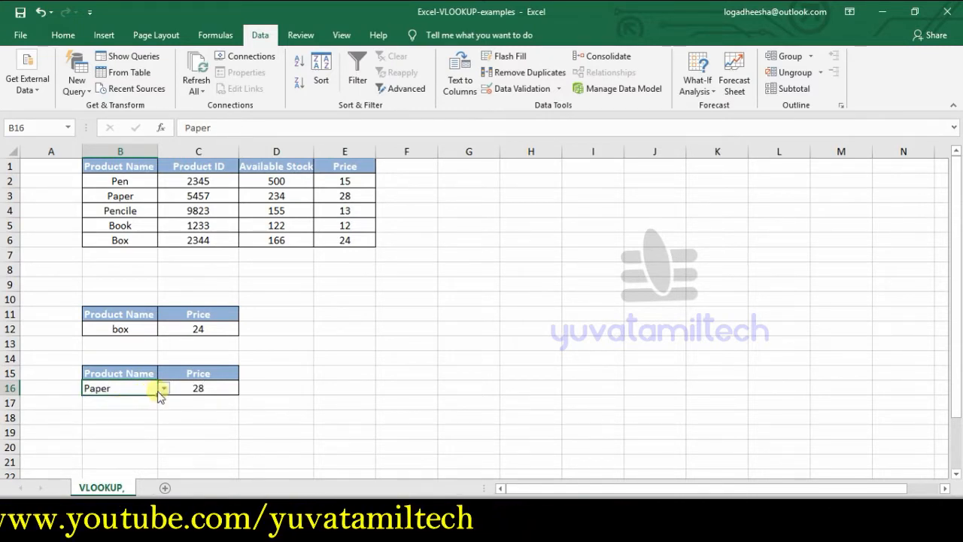
click(162, 389)
click(116, 419)
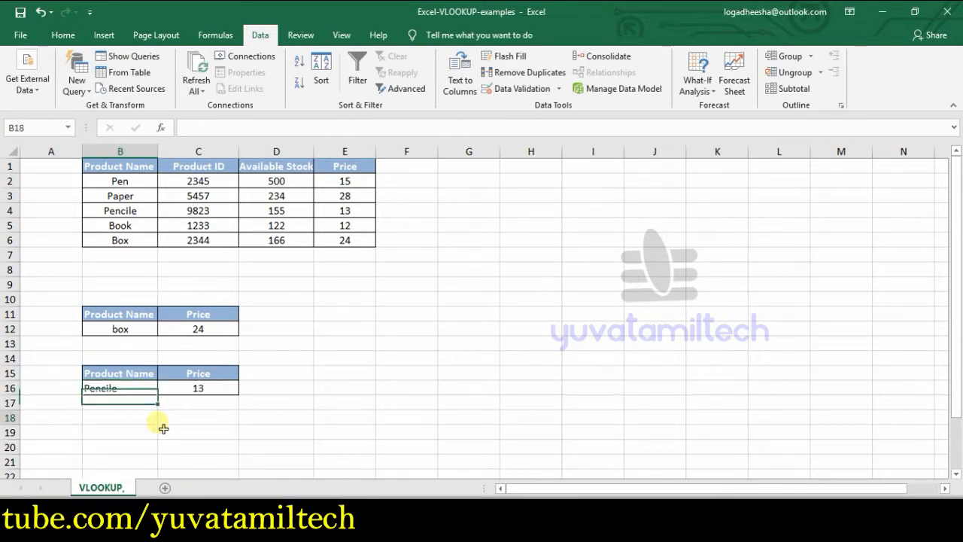
click(154, 422)
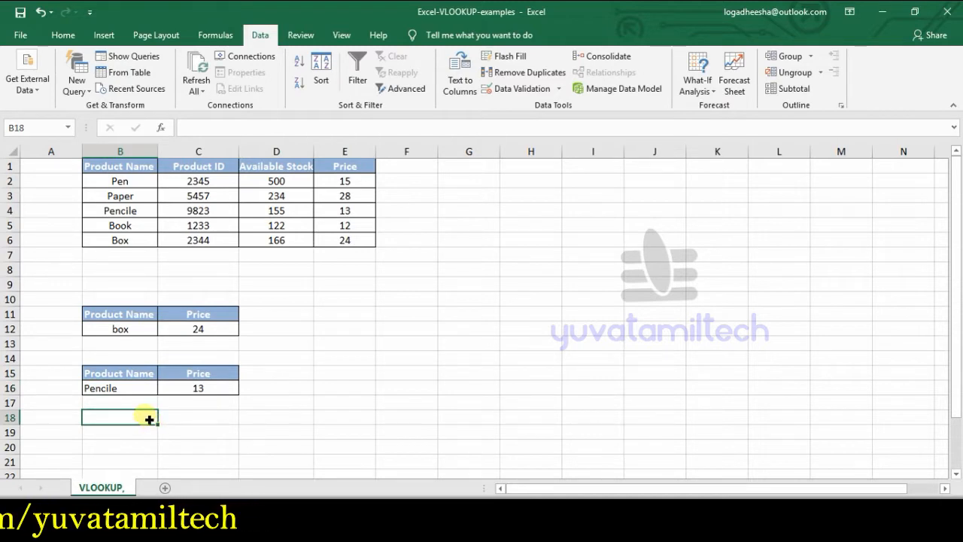
Step: Replace the Price header in C15 with a copy of the Available Stock header from D1
click(218, 374)
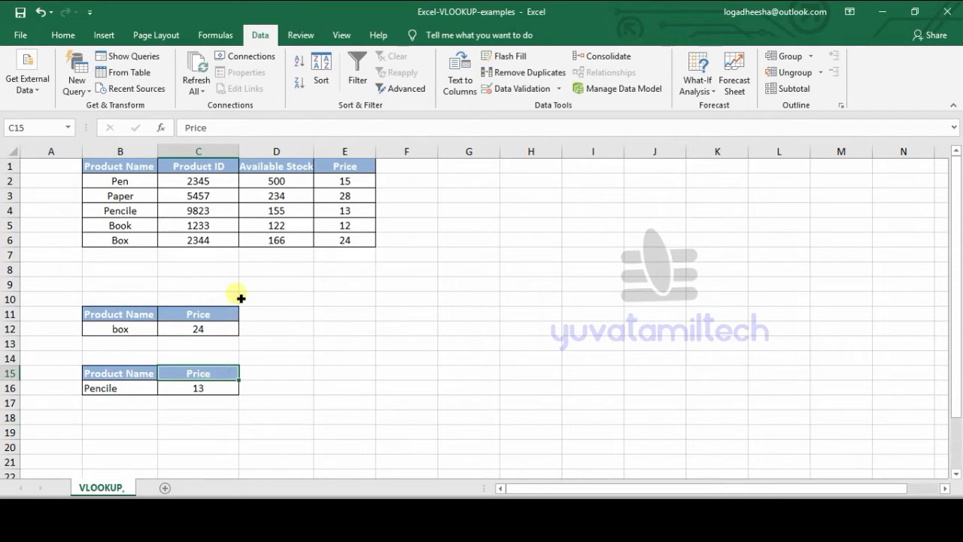
drag(133, 373, 209, 387)
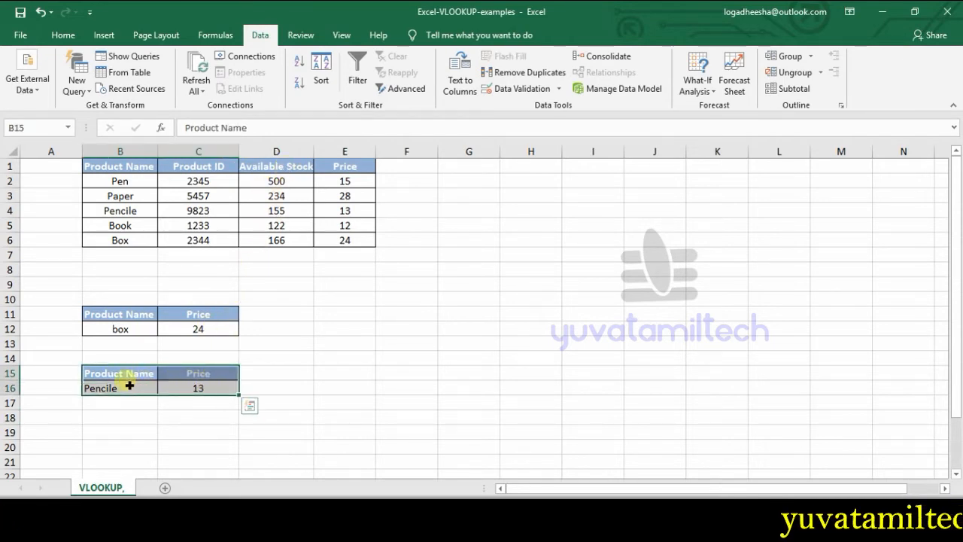
click(198, 376)
click(275, 165)
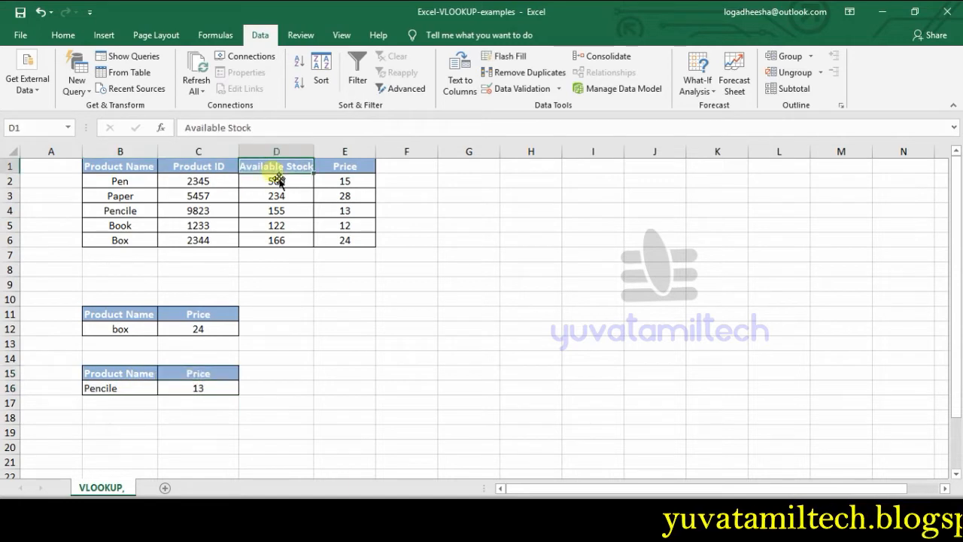
key(ctrl+c)
click(200, 374)
key(ctrl+v)
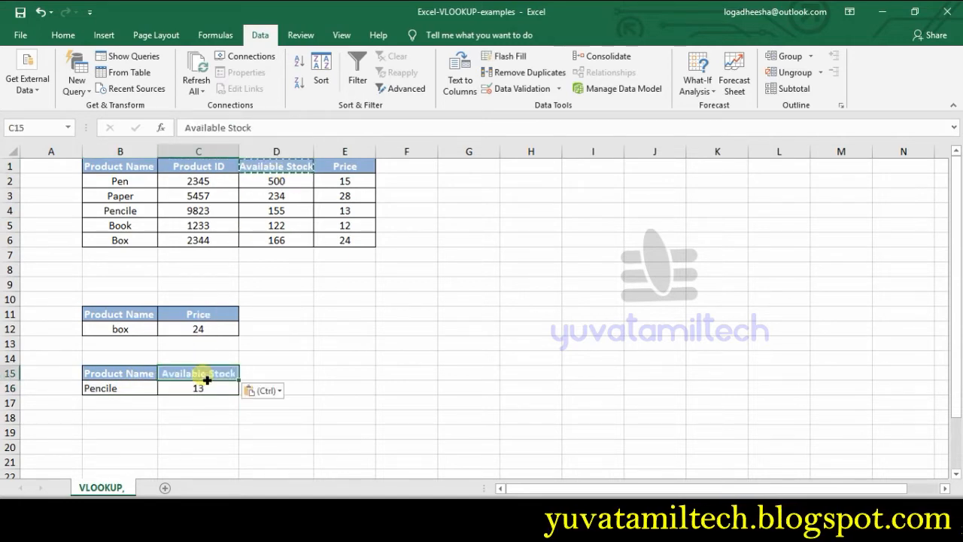
Step: Change the column index in the C16 VLOOKUP formula to 3
click(213, 390)
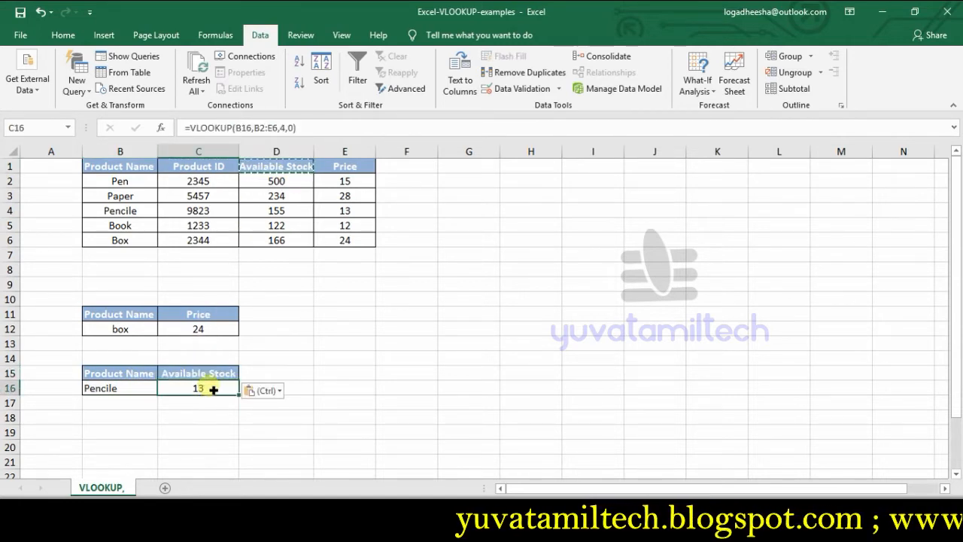
click(285, 128)
key(BackSpace)
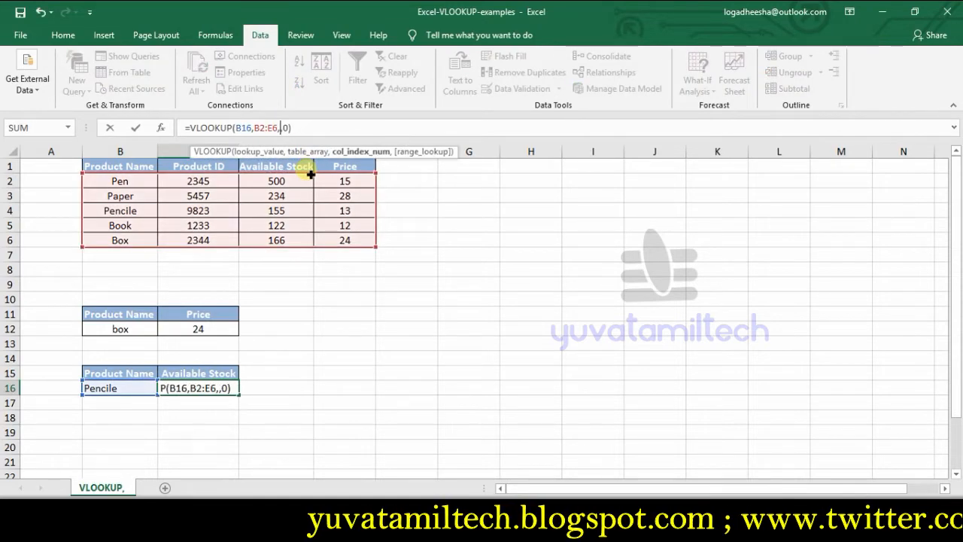
text(3)
key(Return)
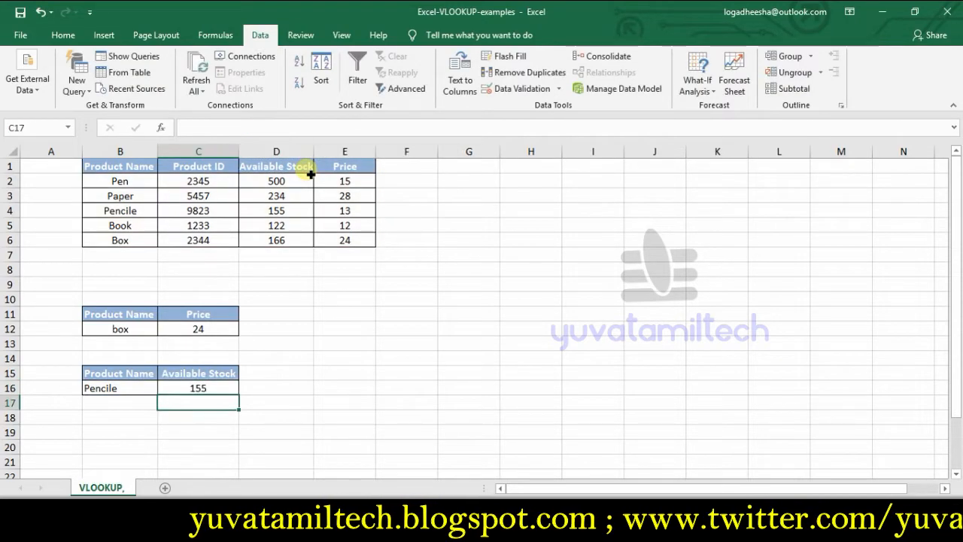
Step: Test the stock lookup in C16 by choosing Pen and Pencile in B16's drop-down list, comparing with the source table
click(143, 388)
click(163, 387)
click(130, 402)
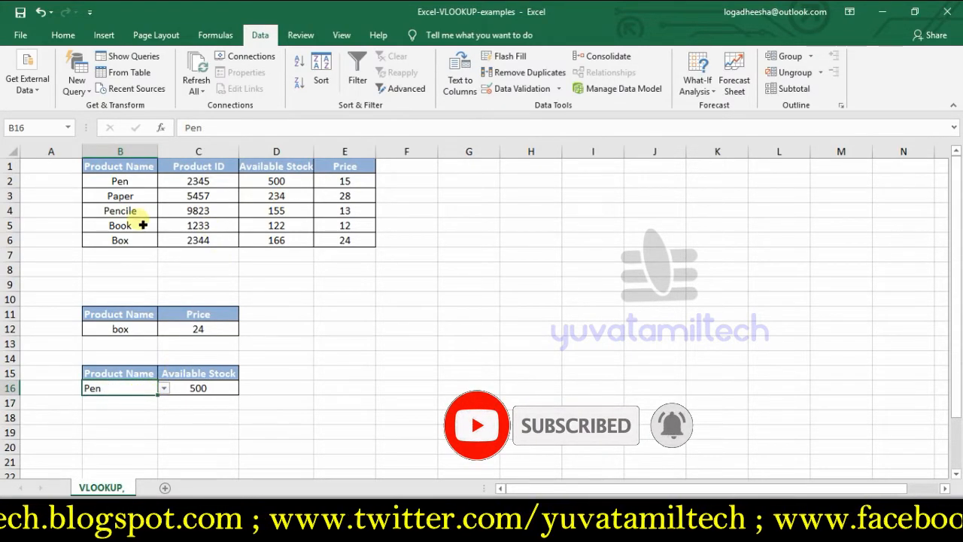
click(134, 187)
click(268, 183)
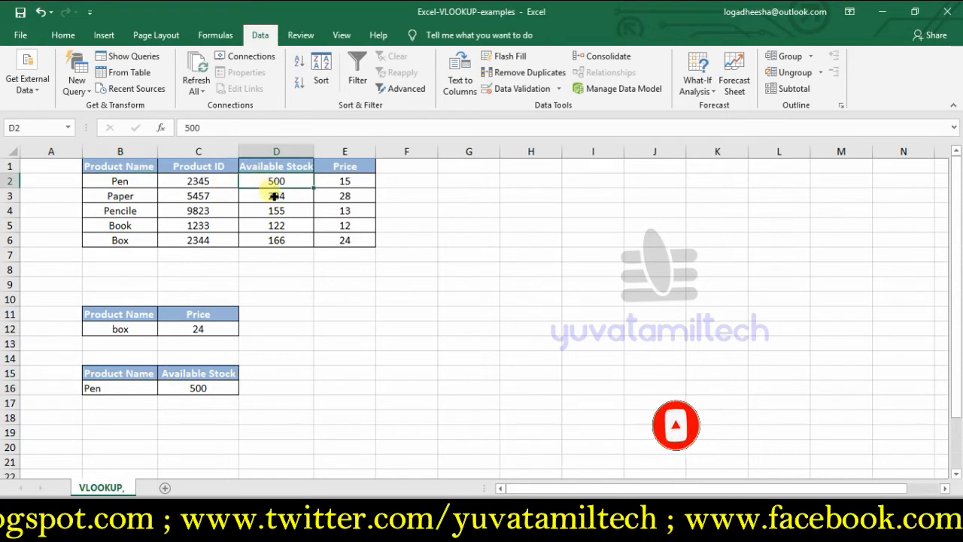
click(148, 403)
click(144, 390)
click(164, 388)
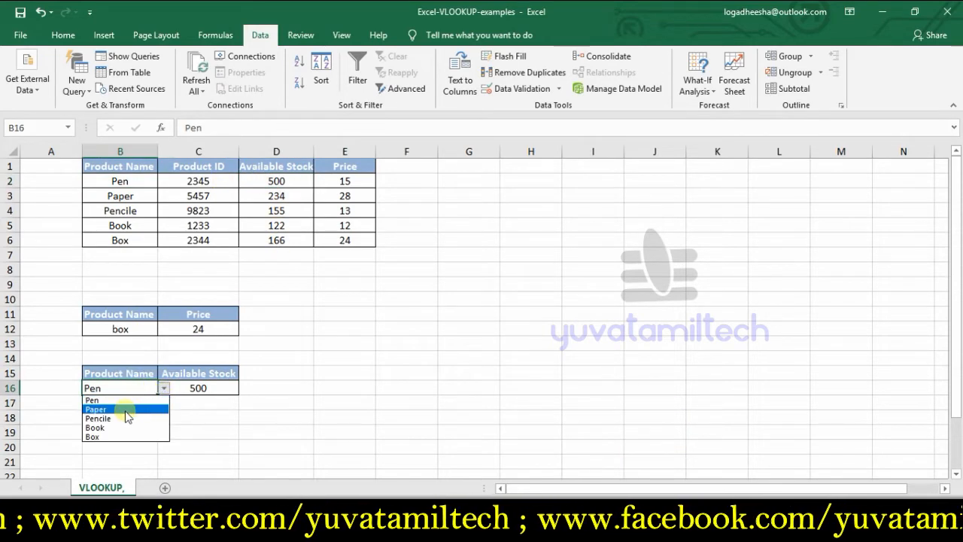
key(Escape)
click(129, 422)
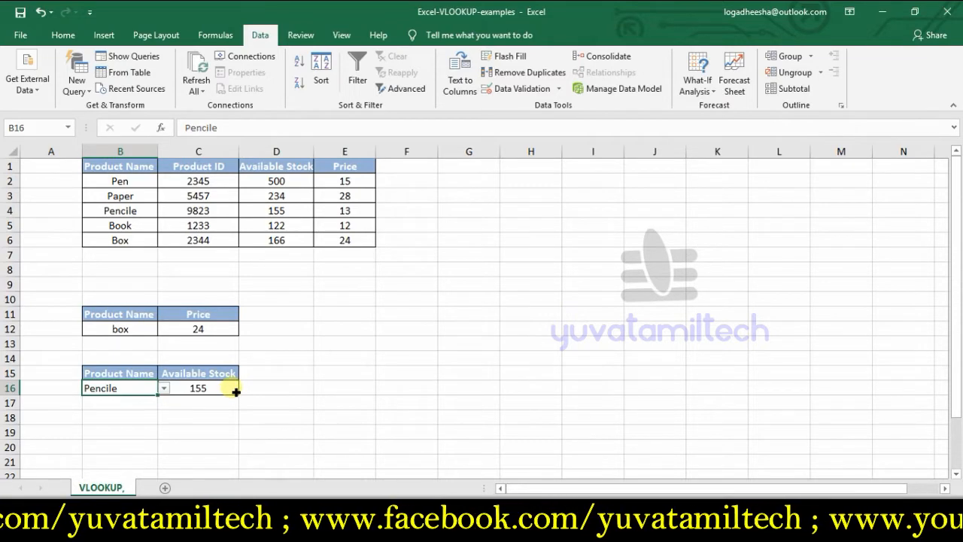
click(195, 269)
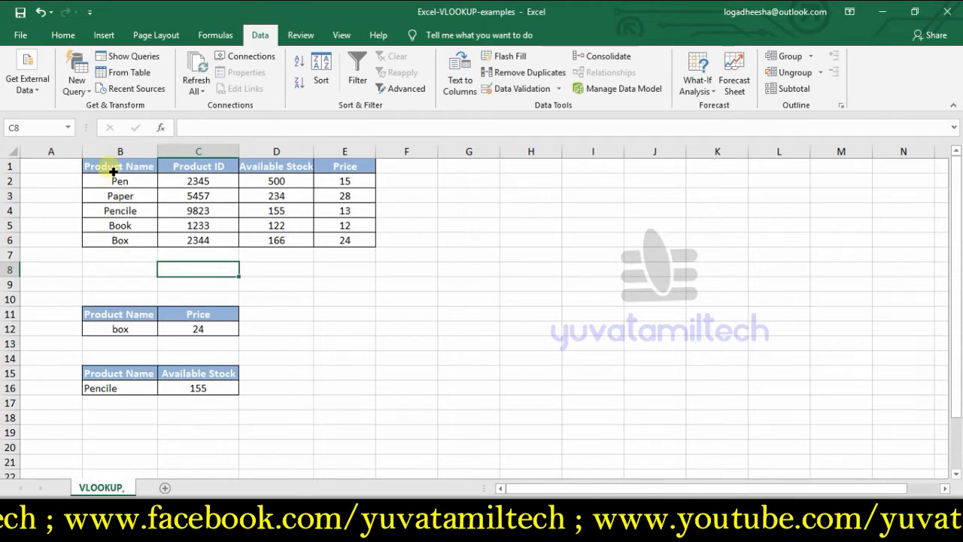
Step: Add a new worksheet and paste a copy of the lookup table B15:C16 from the VLOOKUP sheet at B5
click(165, 488)
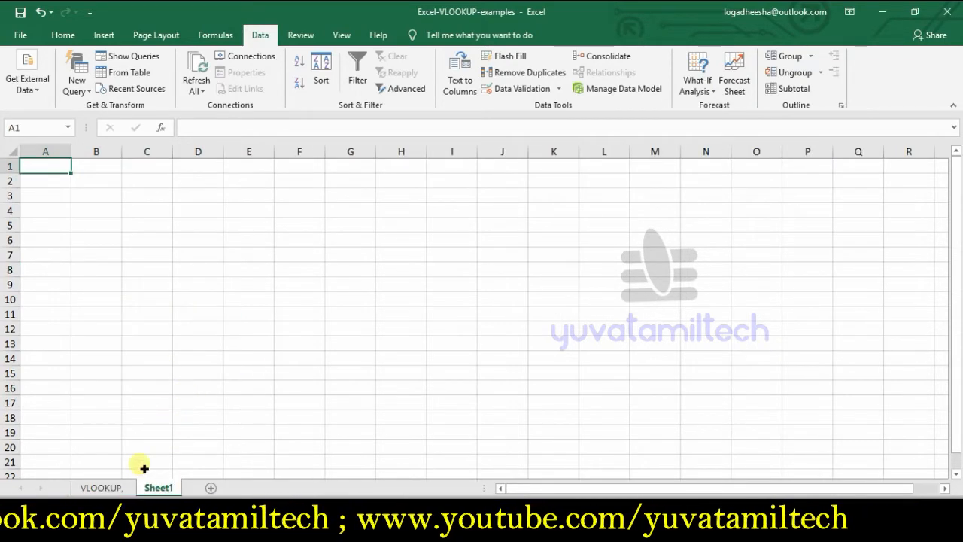
click(100, 487)
drag(113, 373, 206, 390)
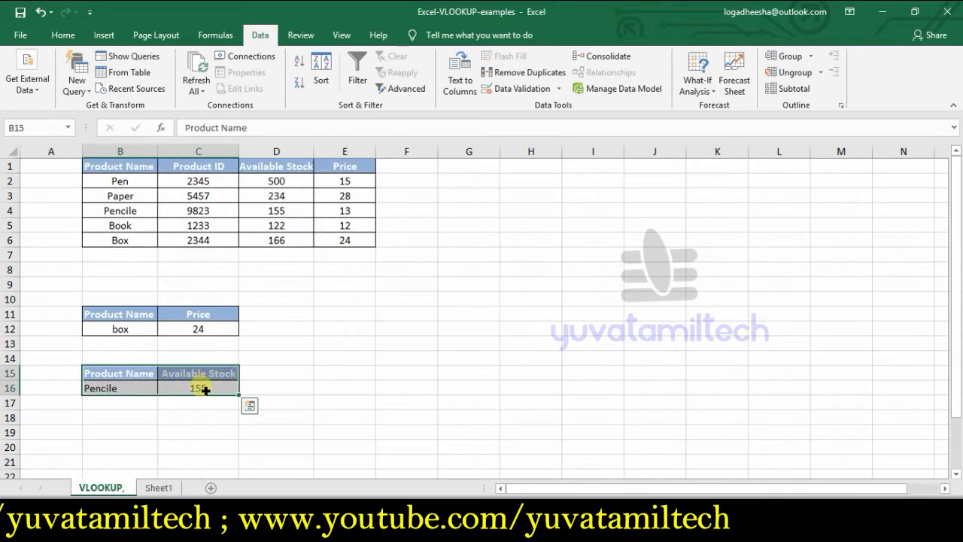
right_click(206, 390)
click(260, 120)
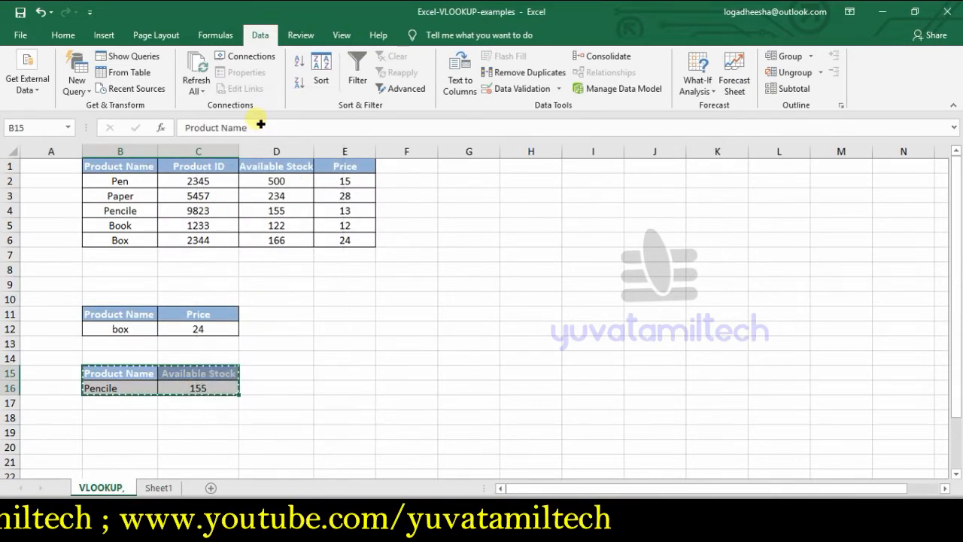
click(161, 488)
click(103, 221)
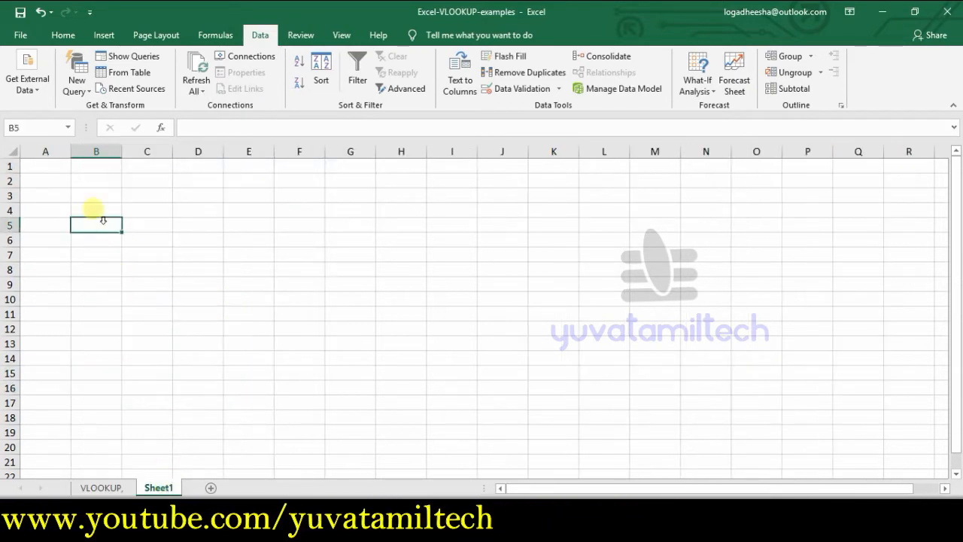
click(63, 34)
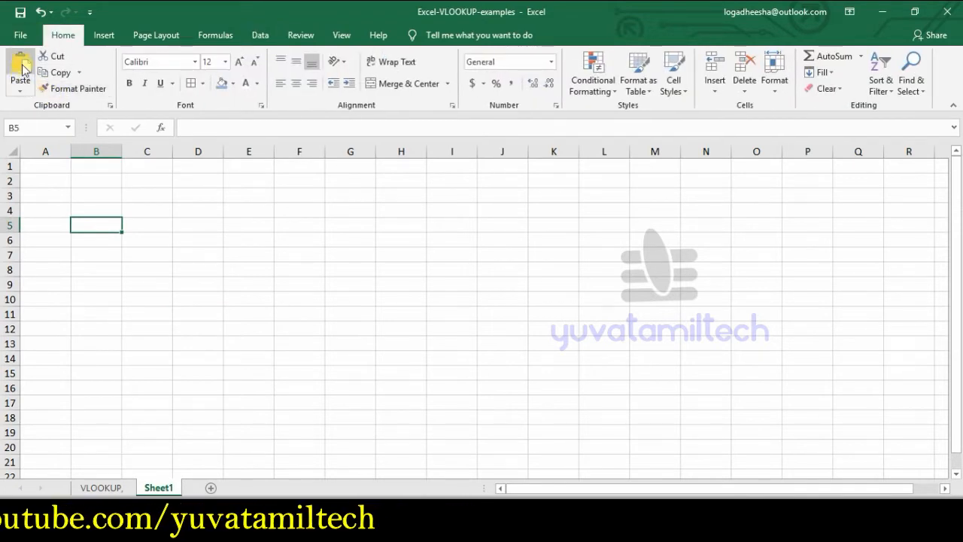
click(22, 69)
click(156, 324)
Step: Delete the pasted contents of B6:C6 on Sheet1
drag(104, 242, 173, 244)
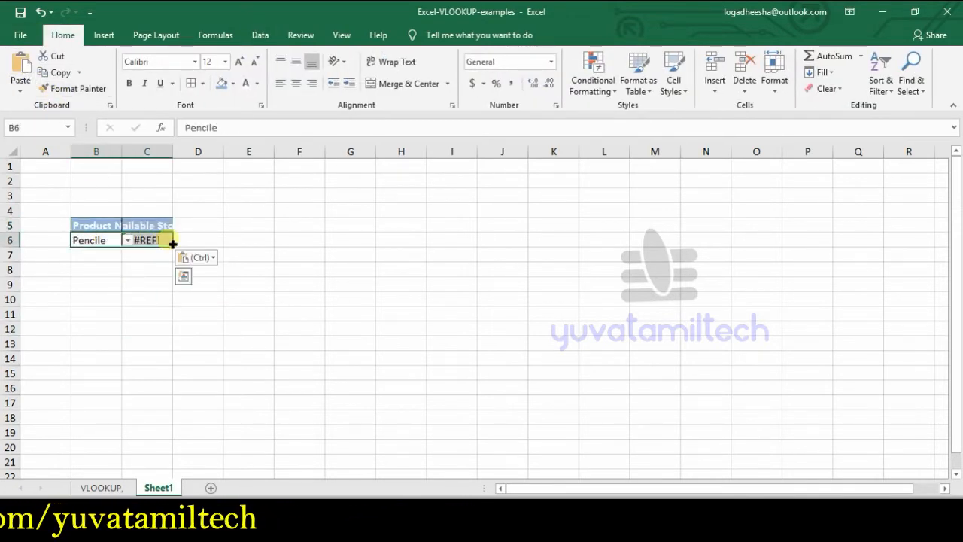
key(Delete)
click(140, 298)
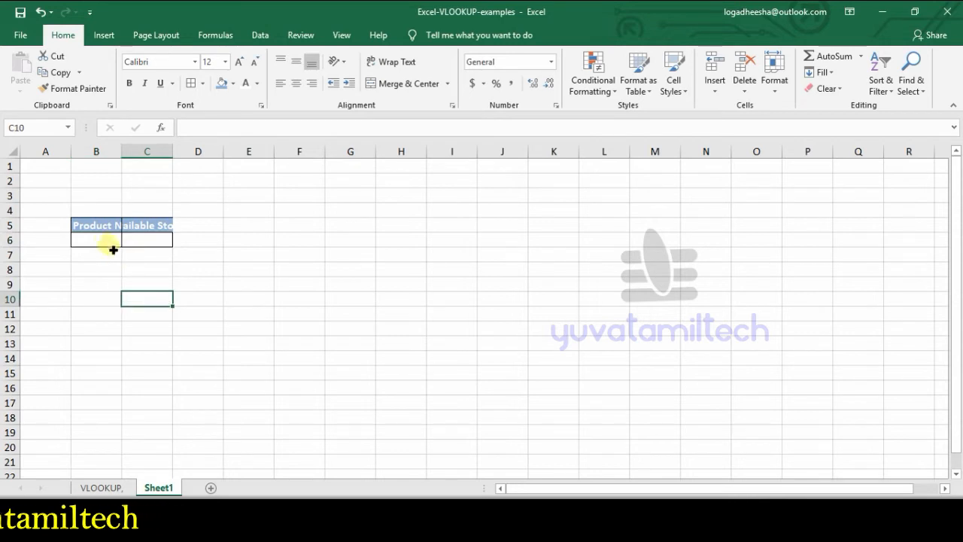
Step: Clear everything from cell B6 on Sheet1, including its copied drop-down validation and formatting
click(113, 241)
click(128, 242)
click(111, 254)
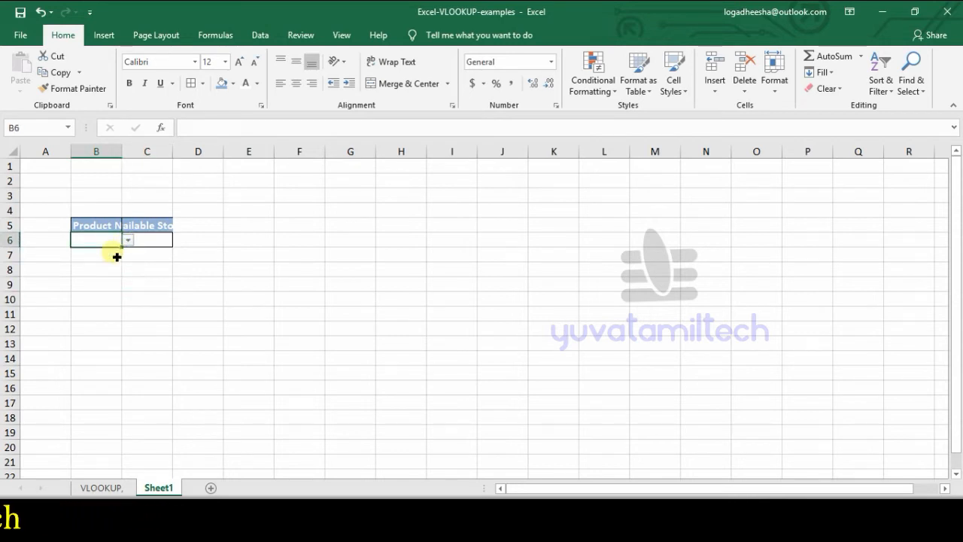
click(138, 293)
click(111, 241)
key(Delete)
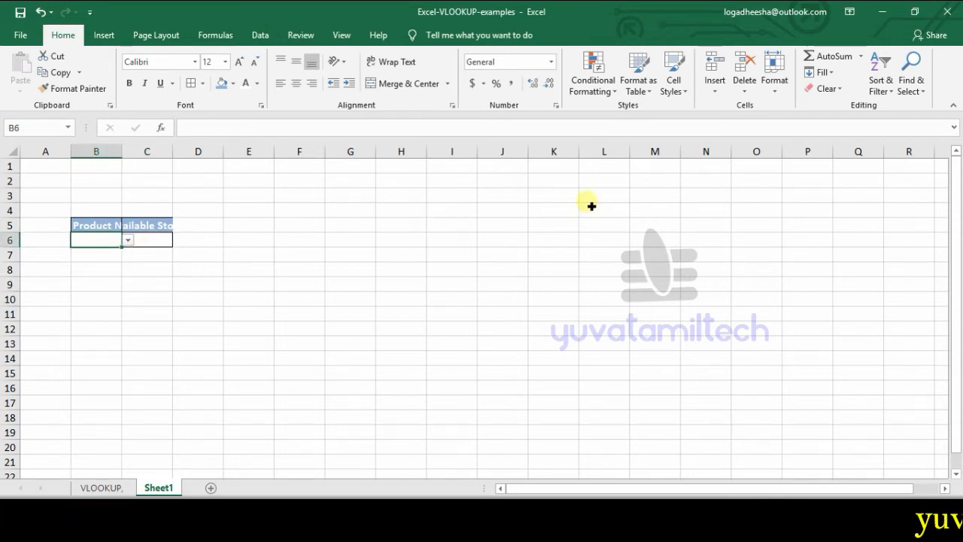
click(824, 88)
click(832, 103)
click(338, 299)
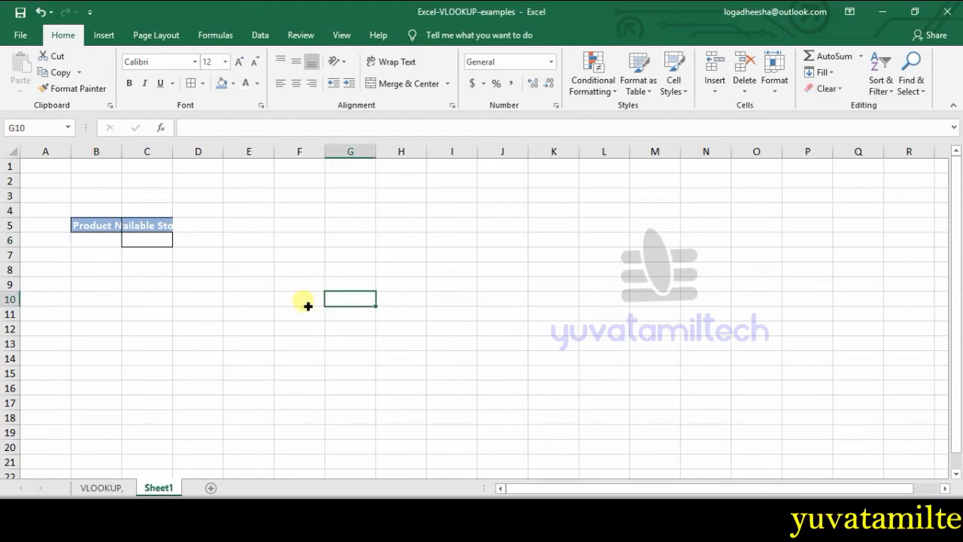
Step: Apply all borders to B5:C6 and autofit the widths of columns B and C
drag(102, 224, 147, 239)
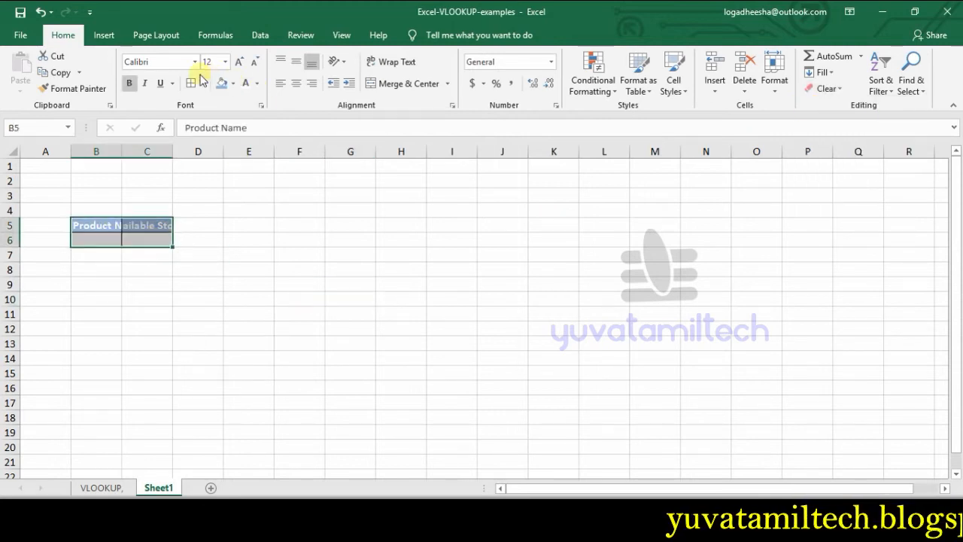
click(198, 270)
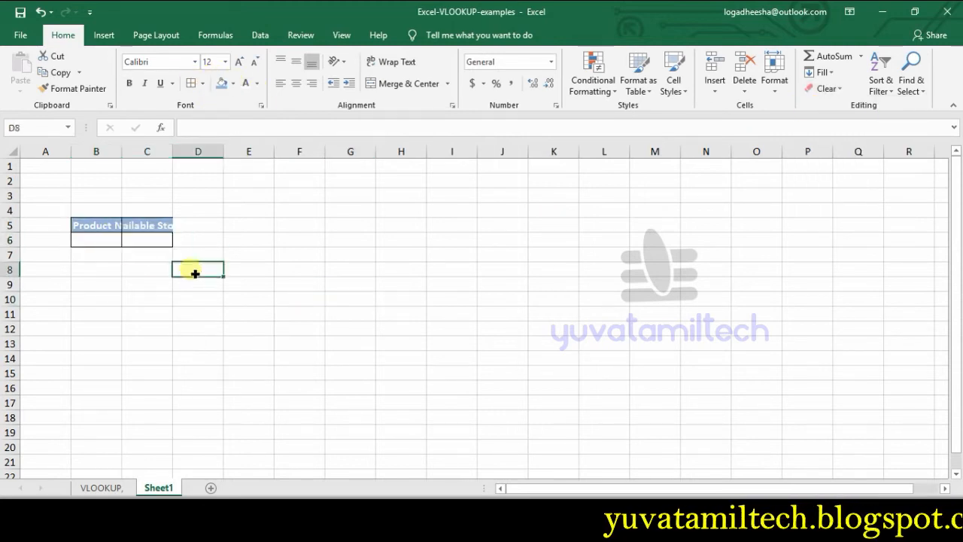
double_click(122, 151)
double_click(196, 151)
click(211, 319)
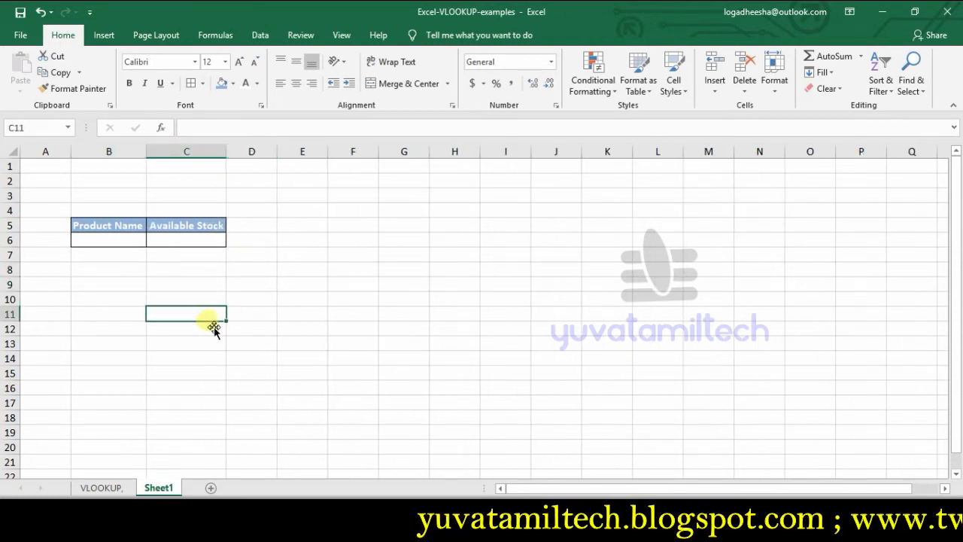
Step: Add List data validation to B6 with B2:B6 of the VLOOKUP sheet as source, and check its drop-down
click(127, 245)
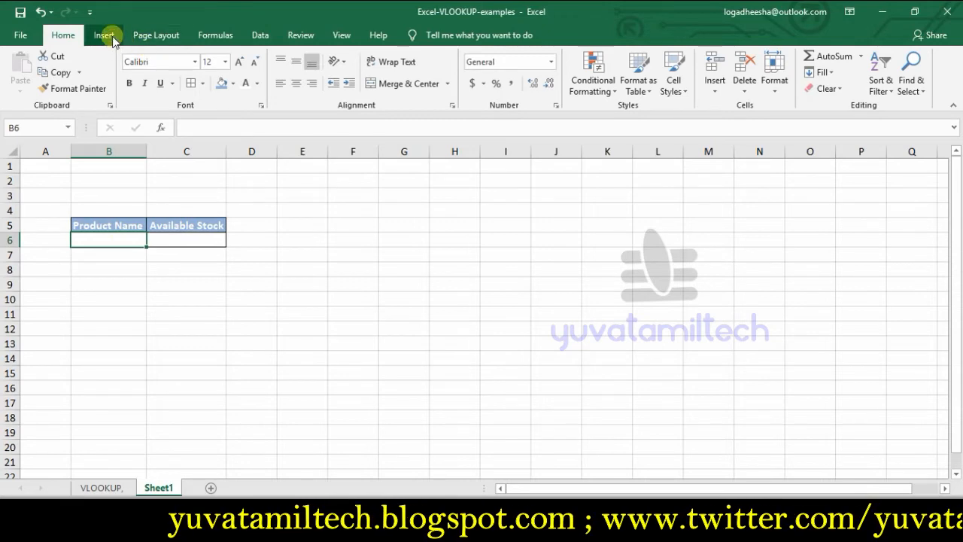
click(259, 35)
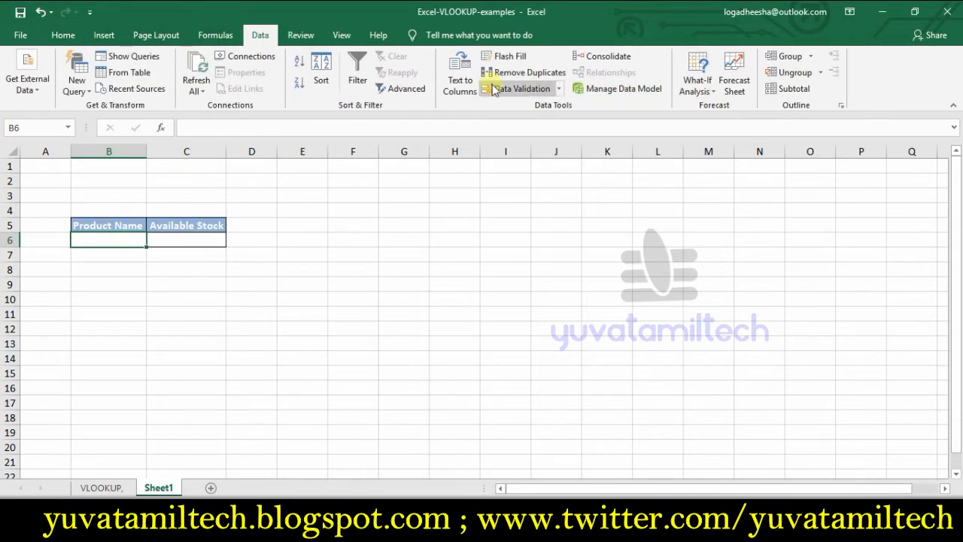
click(521, 88)
click(547, 267)
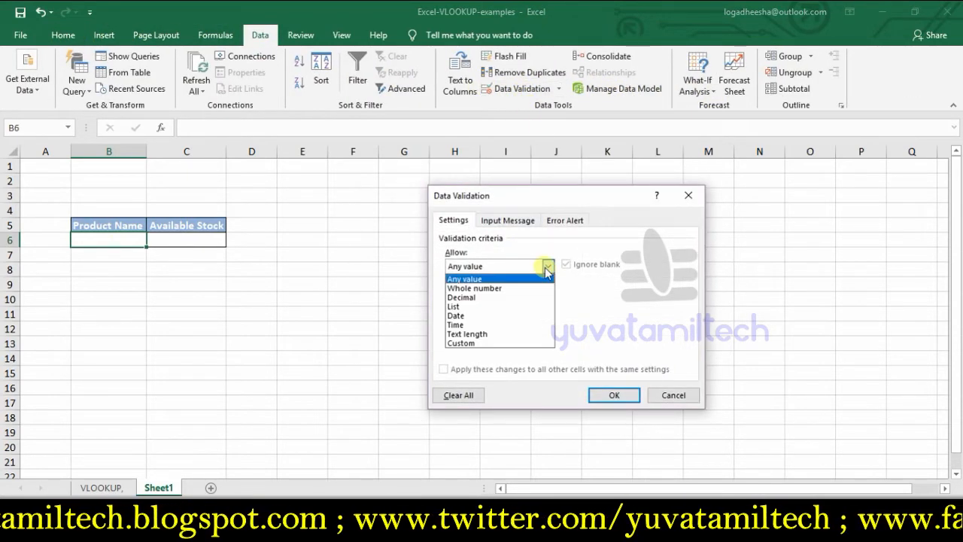
click(471, 307)
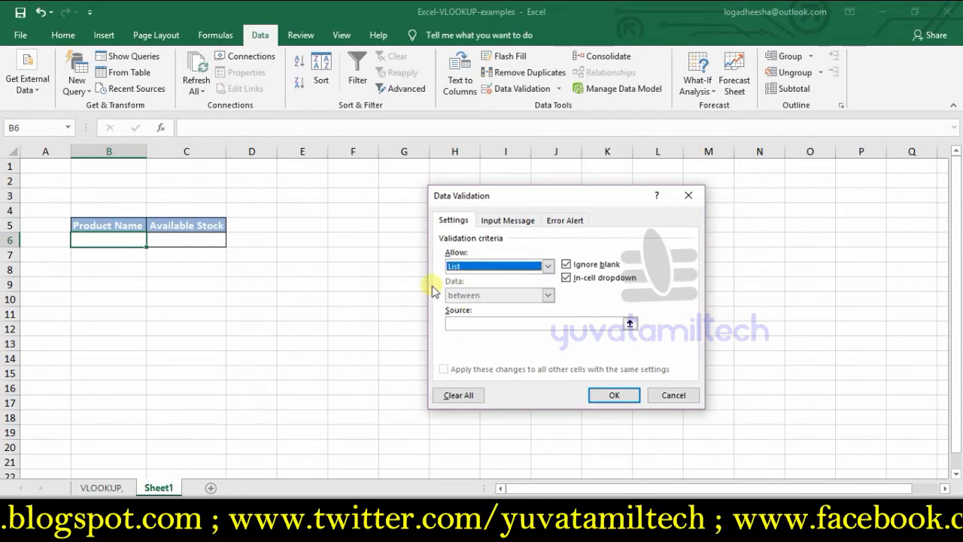
click(631, 327)
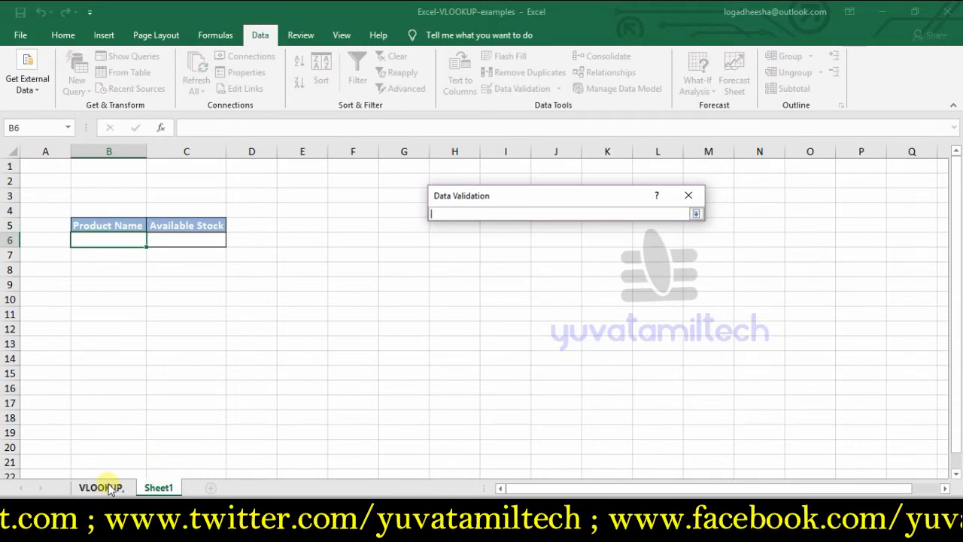
click(105, 488)
drag(125, 182, 131, 244)
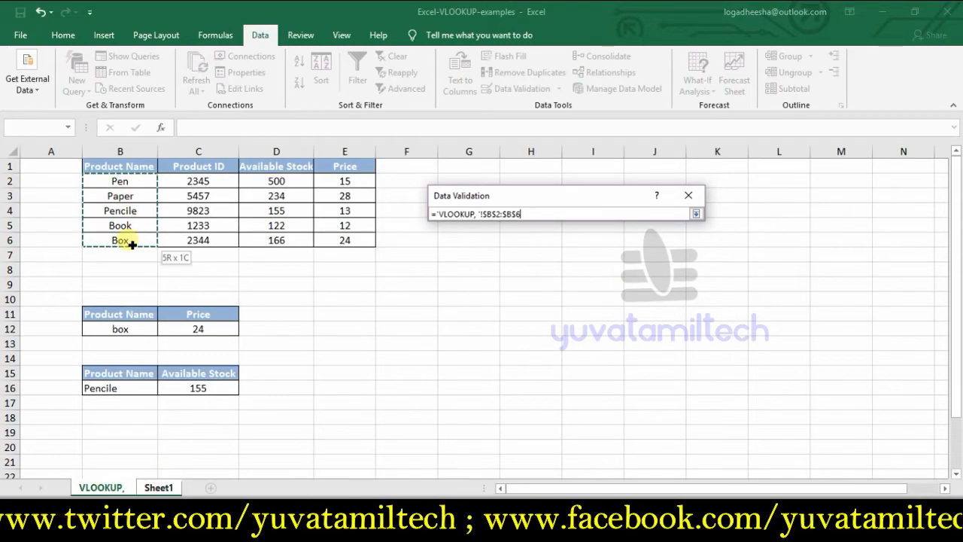
key(Return)
click(615, 397)
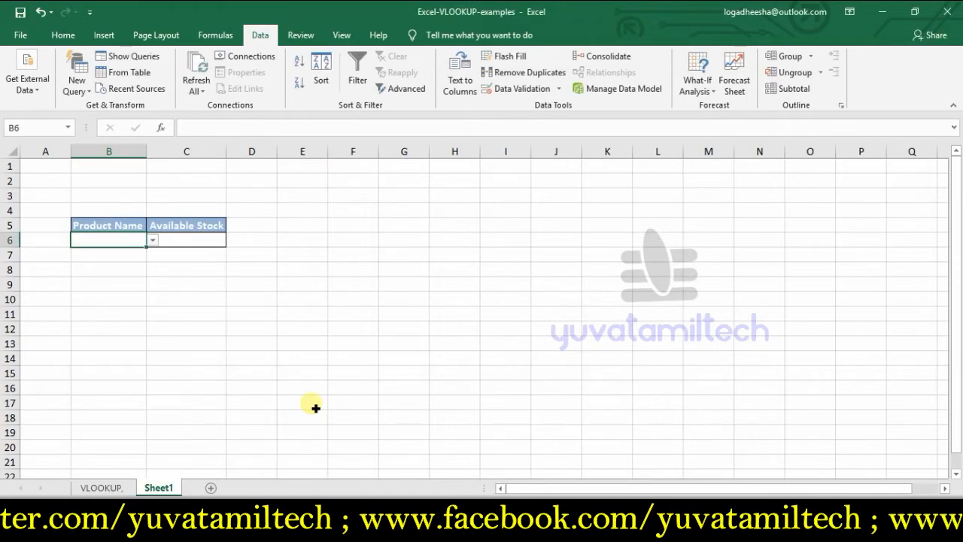
click(152, 239)
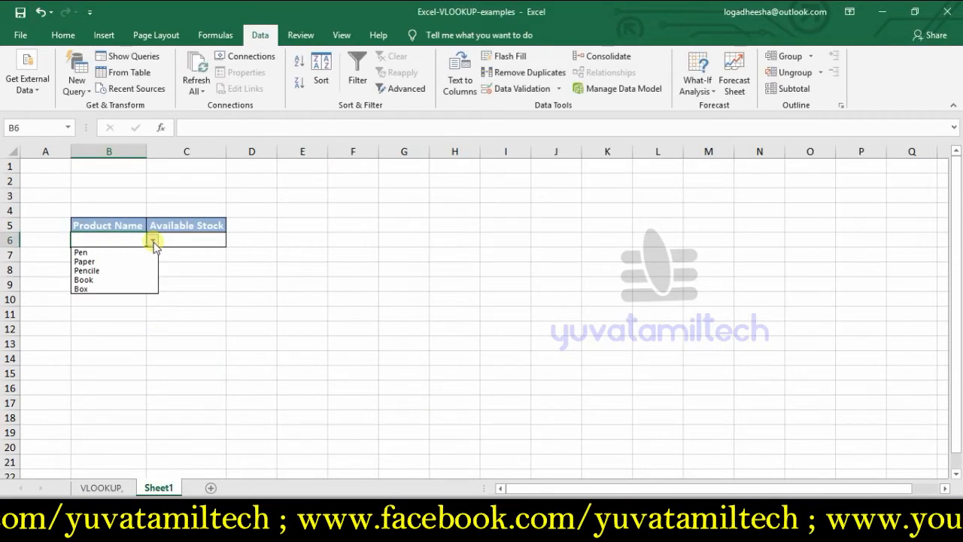
click(156, 327)
Step: Enter a VLOOKUP formula in C6 of Sheet1 that looks up B6 in B2:E6 of the VLOOKUP sheet, with column index 4 and range lookup 0
click(181, 242)
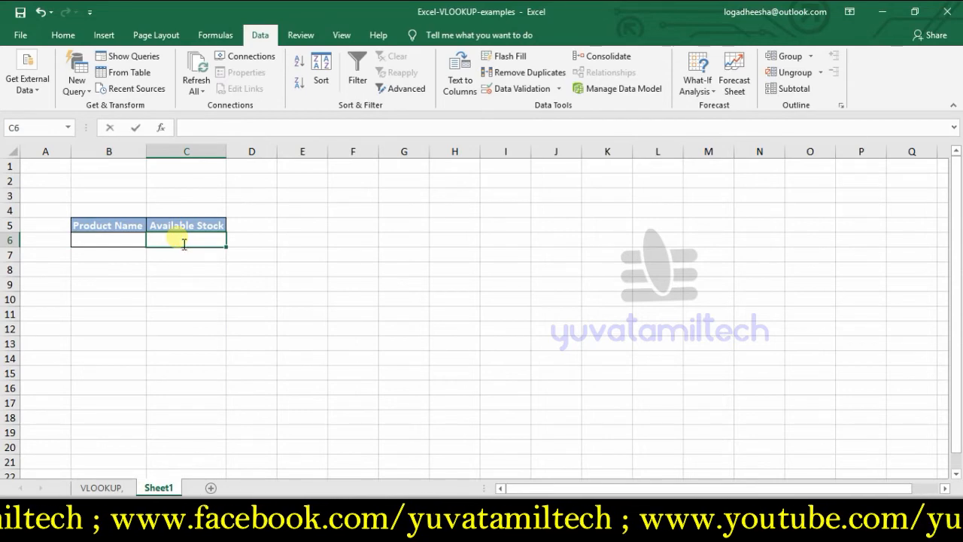
text(=v)
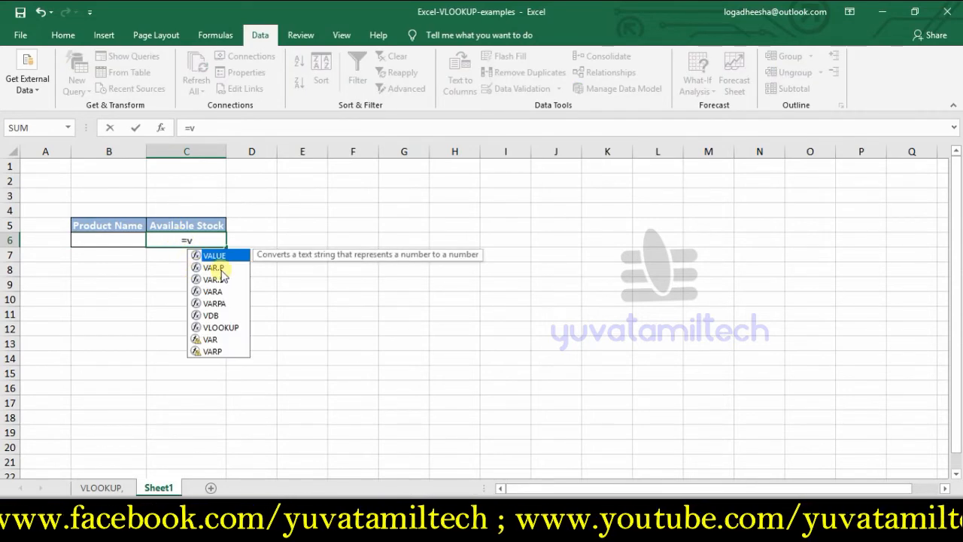
double_click(219, 329)
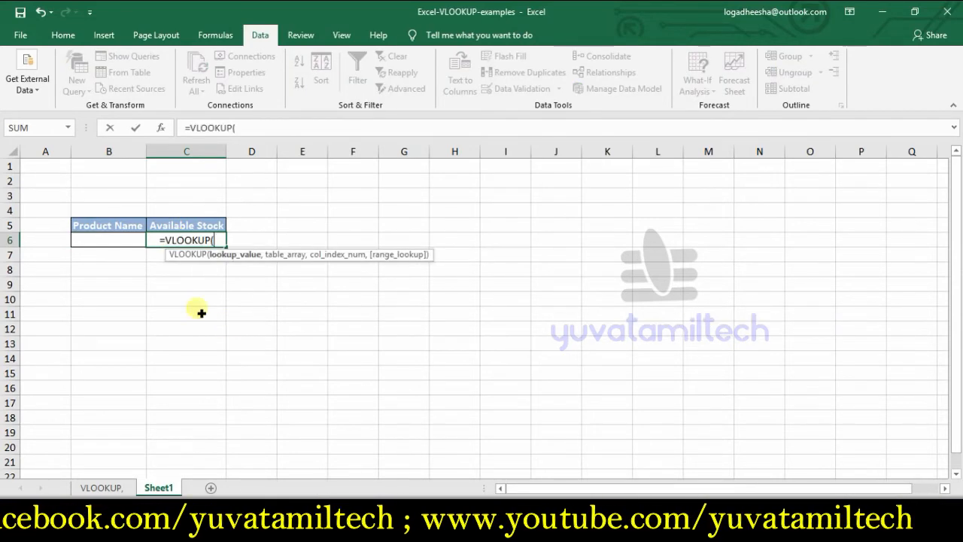
click(112, 251)
text(,)
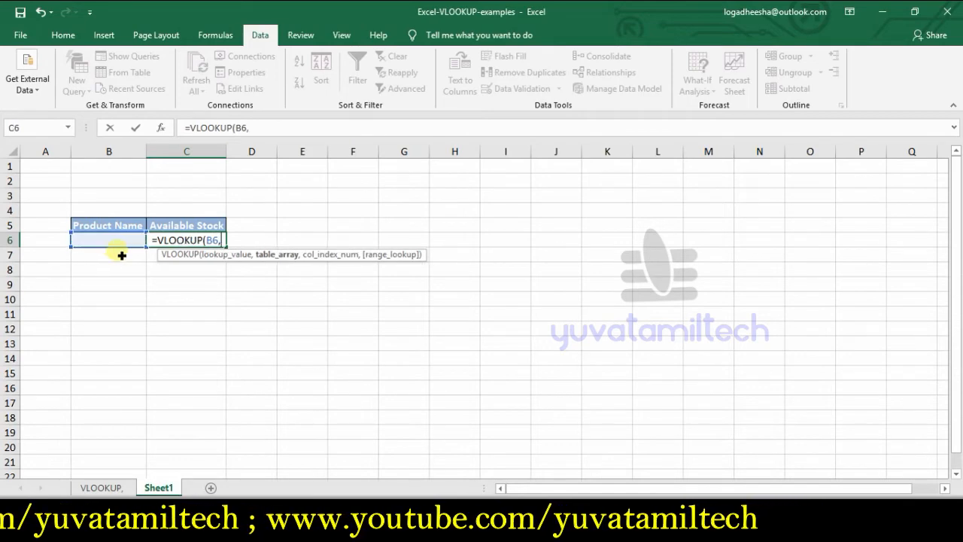
click(111, 491)
click(127, 185)
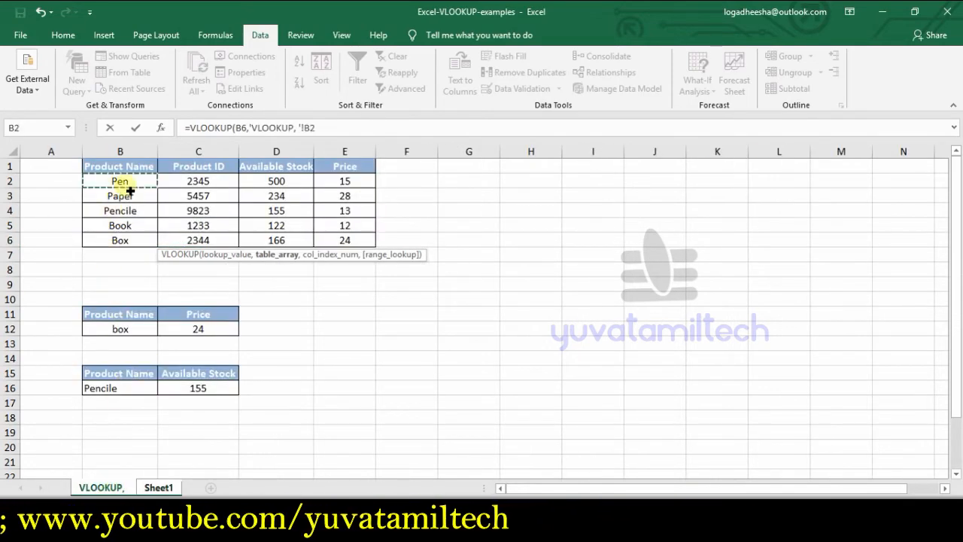
drag(130, 191, 363, 243)
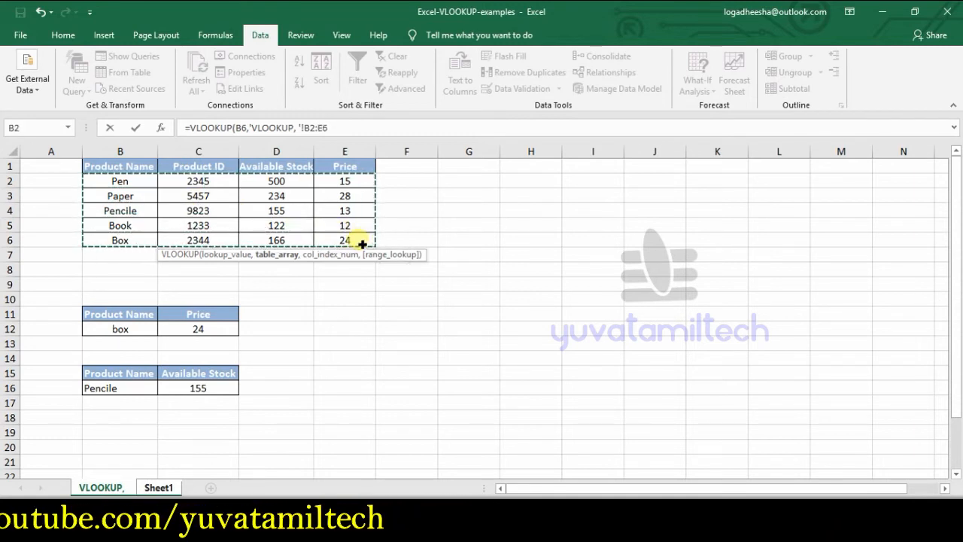
text(,)
text(4)
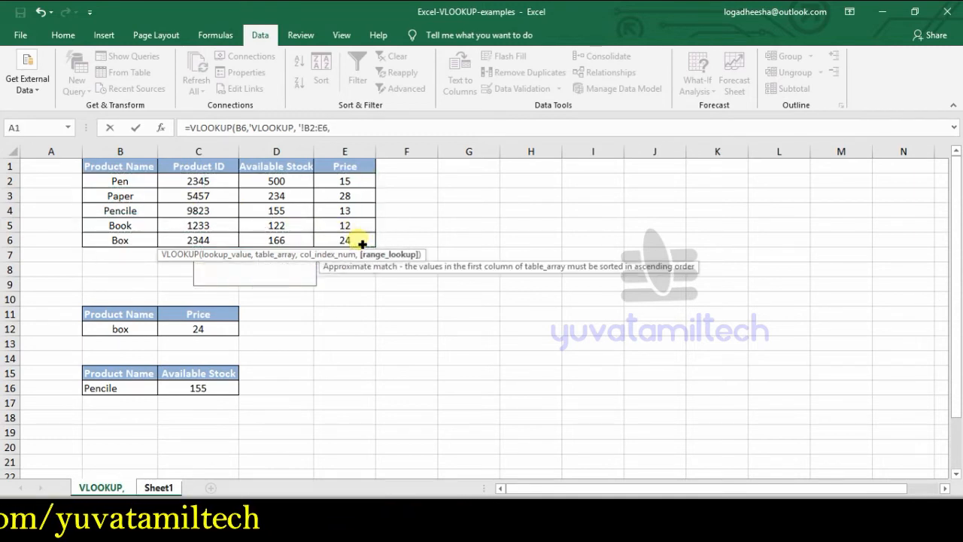
text(,0)
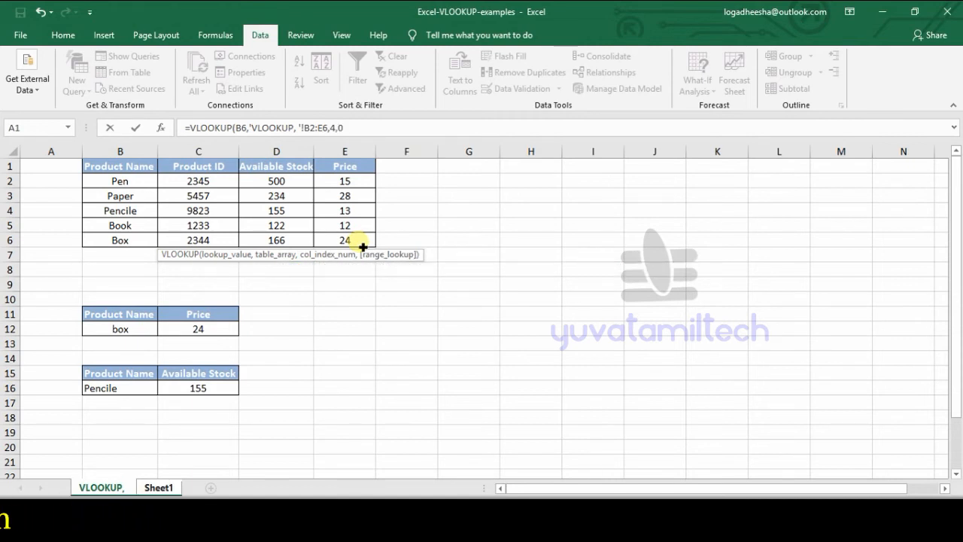
key(Return)
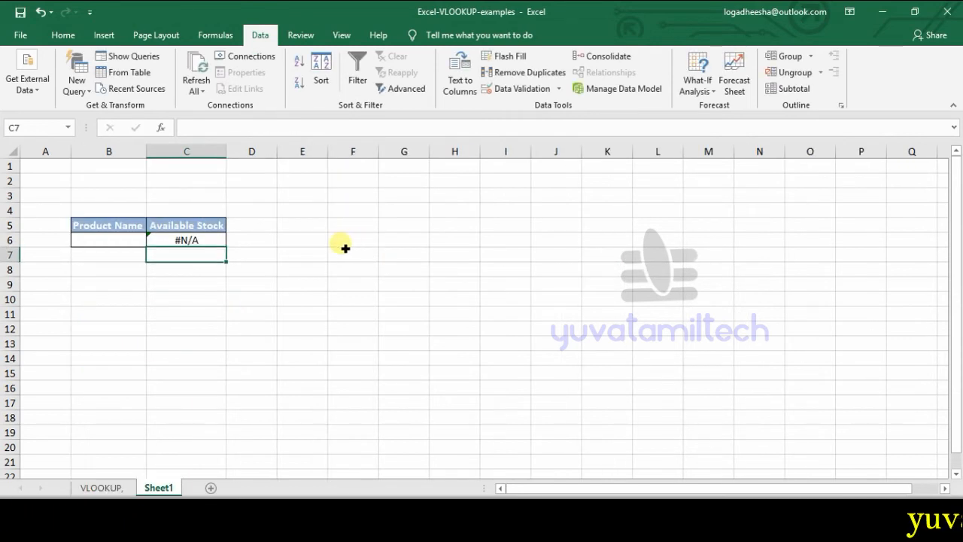
Step: Choose Pen from the product drop-down in B6 to test the lookup formula
click(124, 242)
click(152, 240)
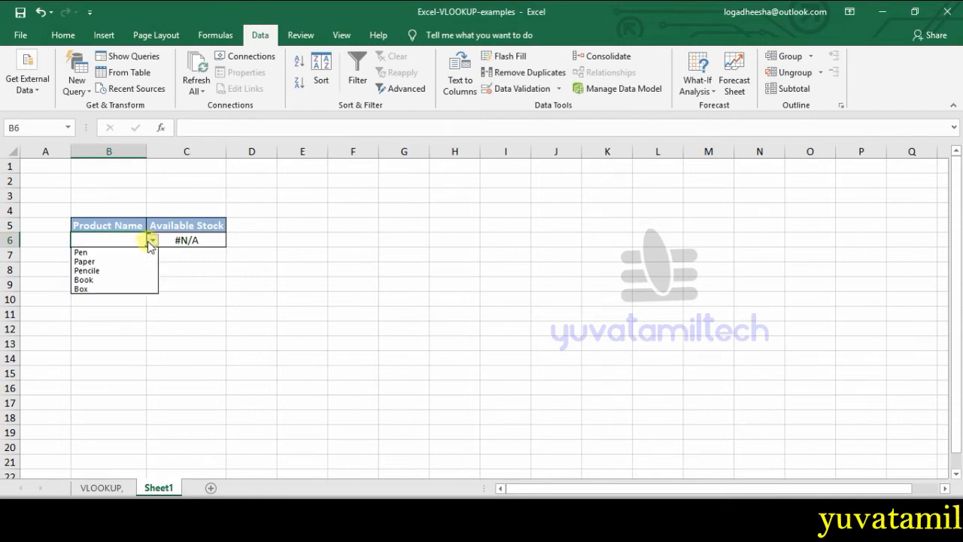
click(100, 253)
click(198, 299)
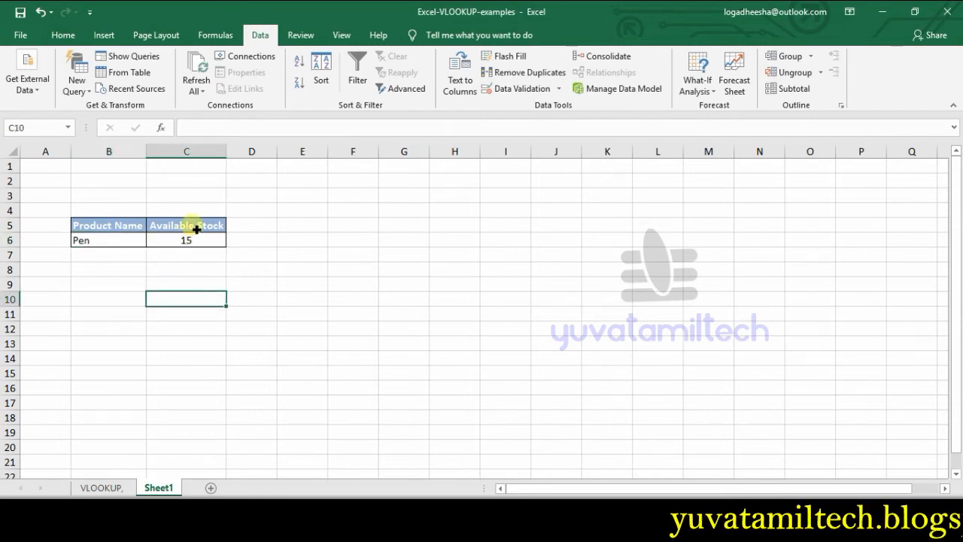
Step: Change the column index in the C6 VLOOKUP formula to 3 so it returns the available stock
click(196, 228)
click(202, 246)
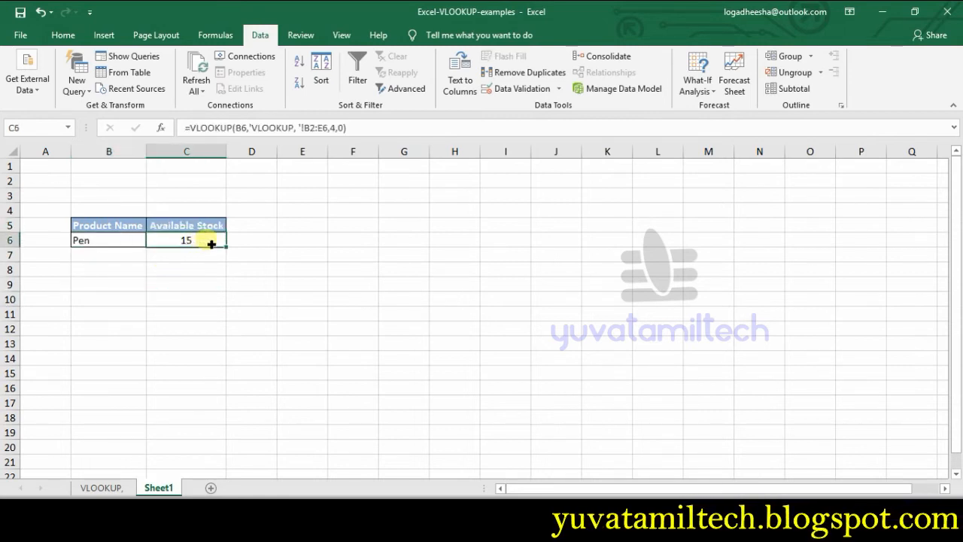
click(333, 129)
key(Delete)
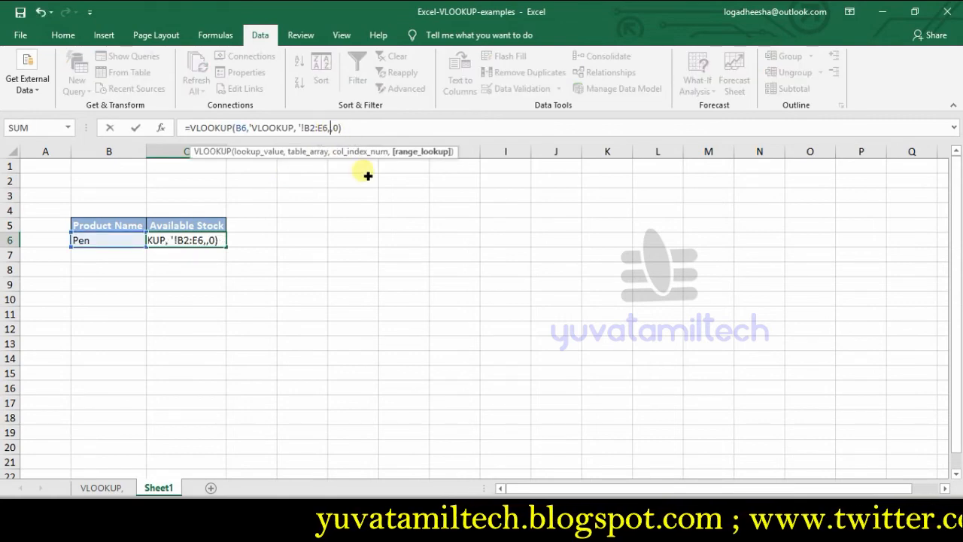
text(3)
key(Return)
click(256, 279)
Step: Choose Pencile from the product drop-down in B6 of Sheet1
click(140, 241)
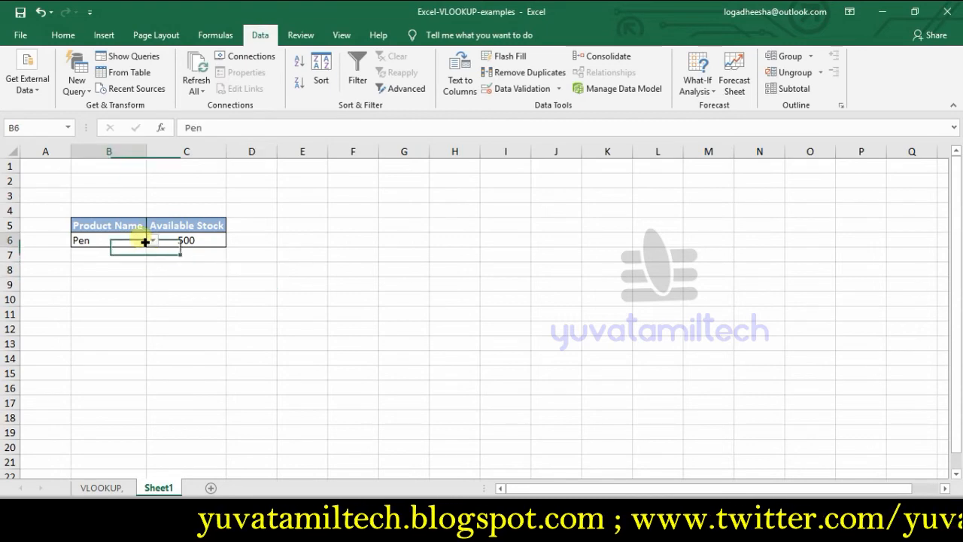
click(152, 240)
click(130, 269)
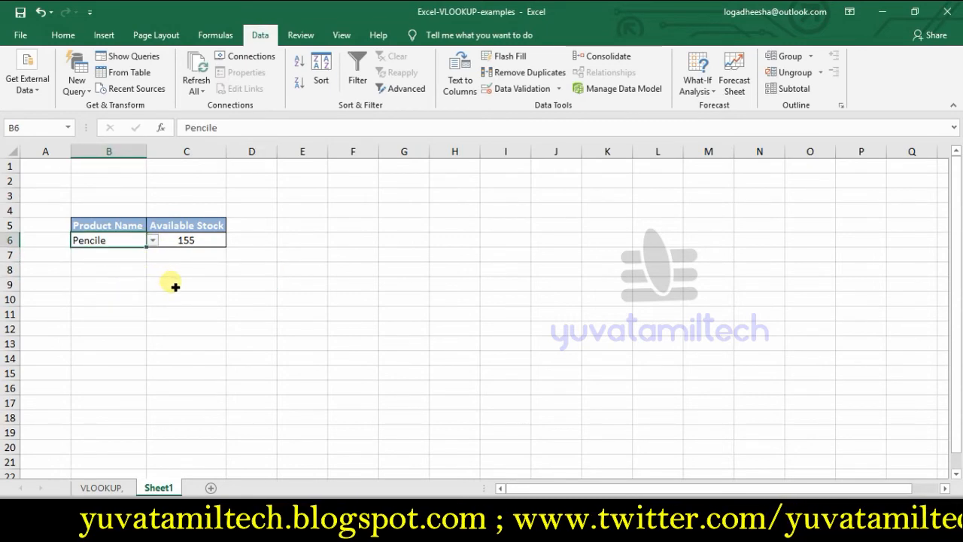
Step: Compare the Available Stock result and formula in C6 of Sheet1 with those in C16 of the VLOOKUP sheet
click(97, 485)
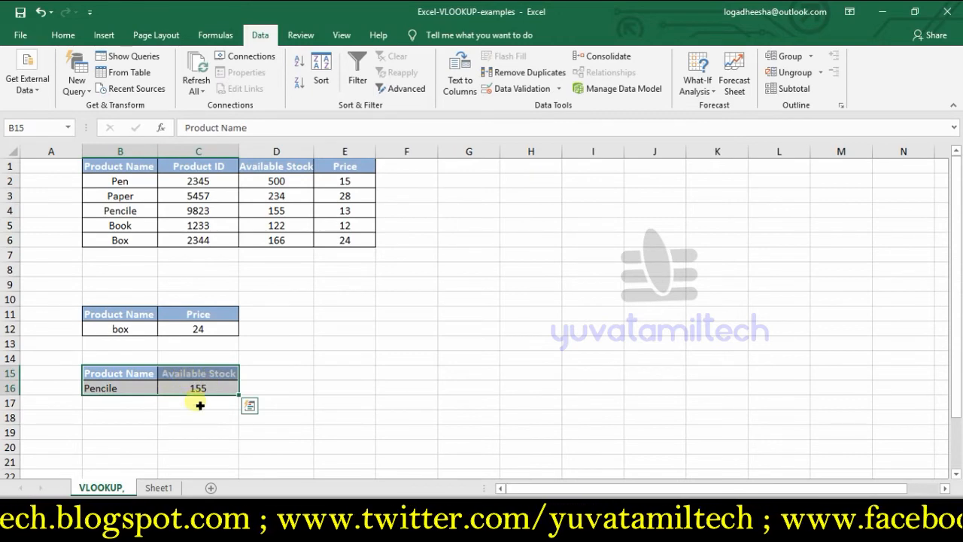
click(150, 489)
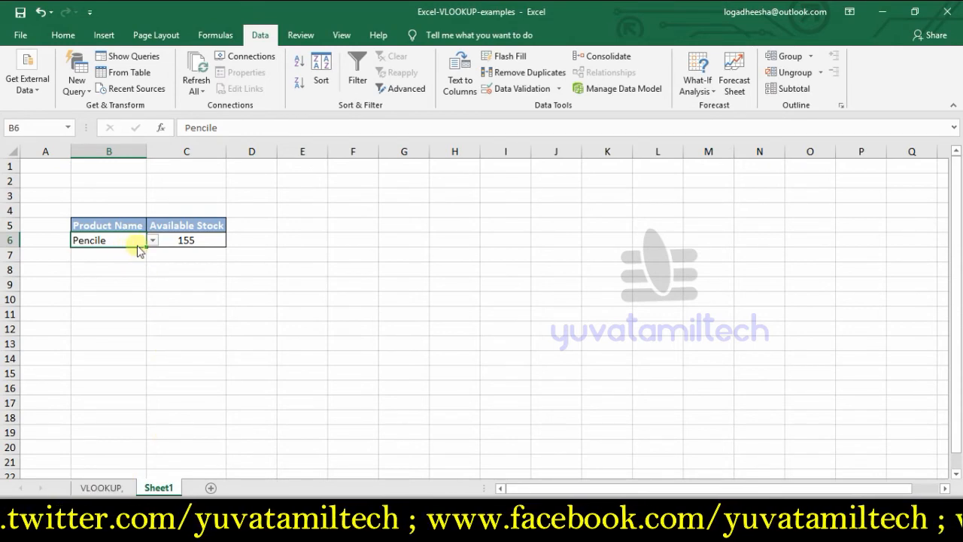
click(198, 243)
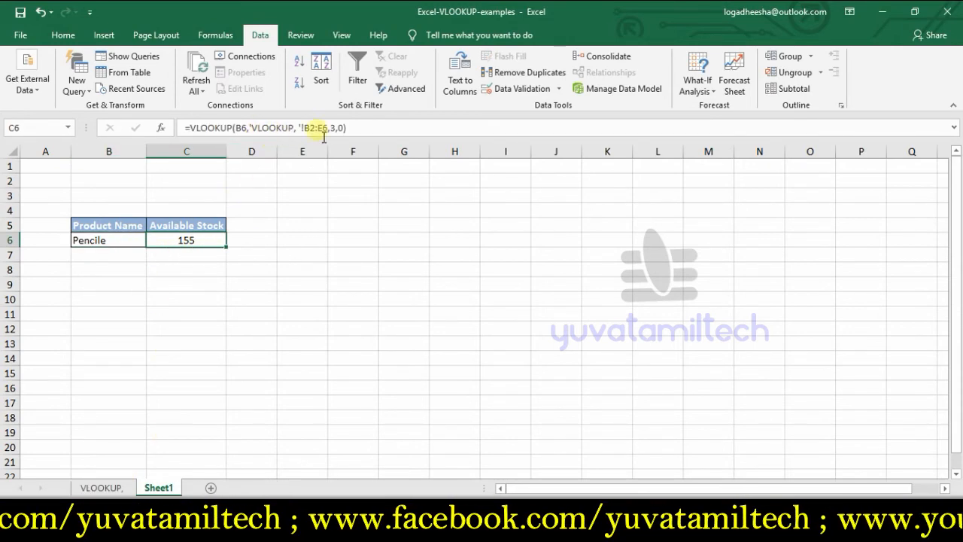
click(112, 493)
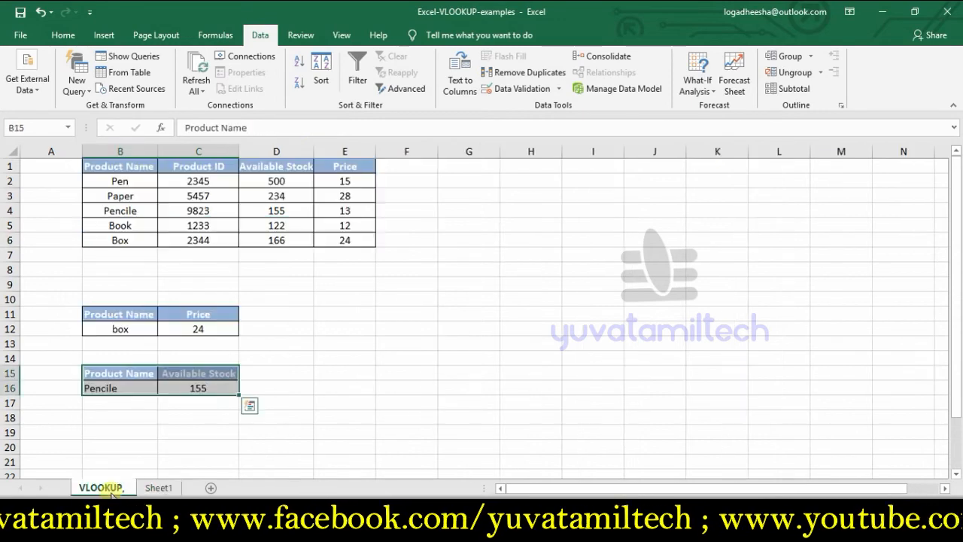
click(355, 431)
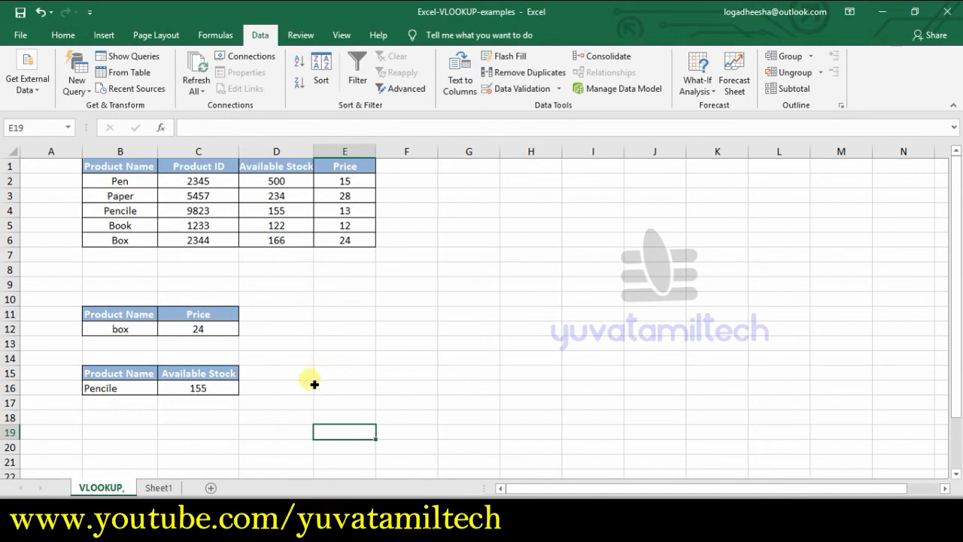
click(211, 392)
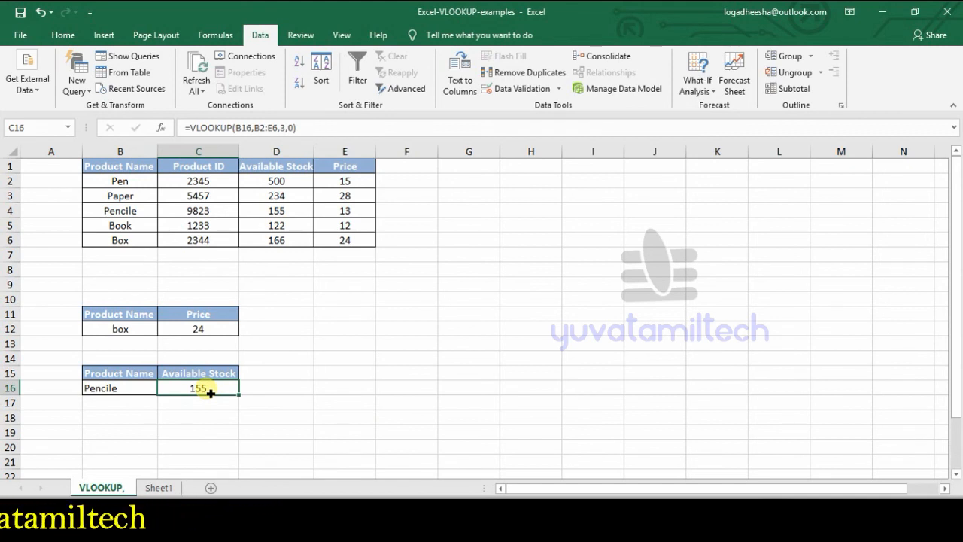
click(489, 525)
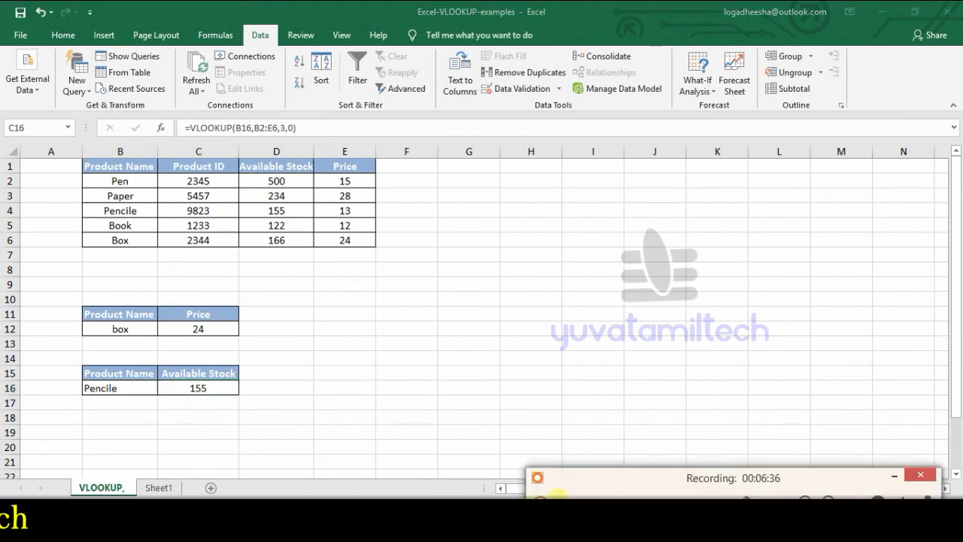